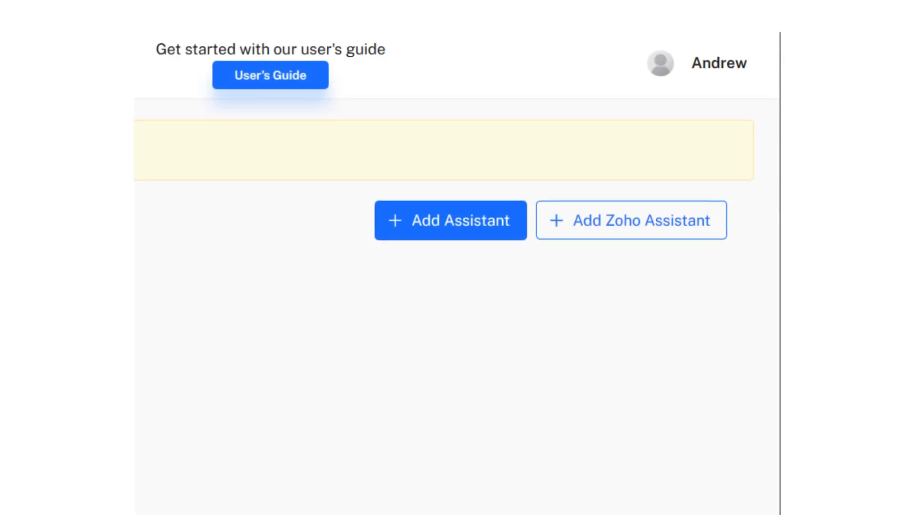
# Log in to Call Agent AI with the filled-in e-mail address, pasting the account password.
pyautogui.click(671, 226)
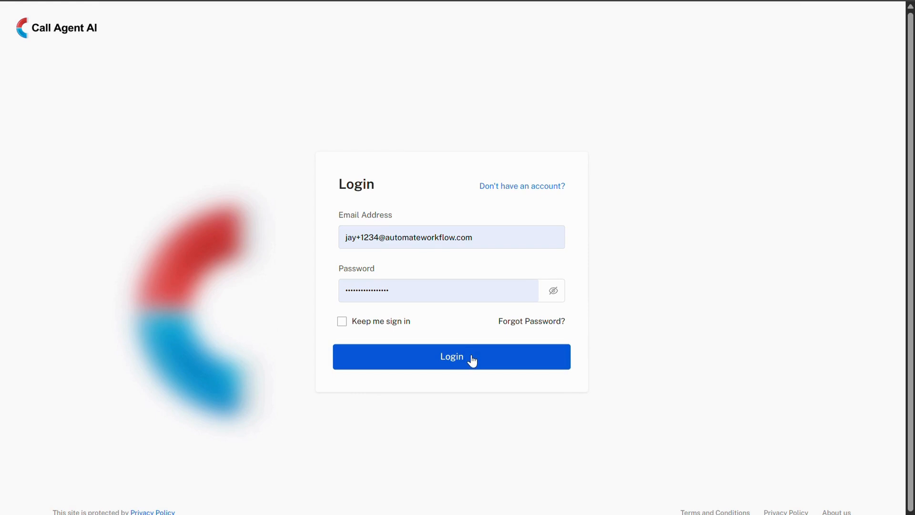
pyautogui.click(472, 359)
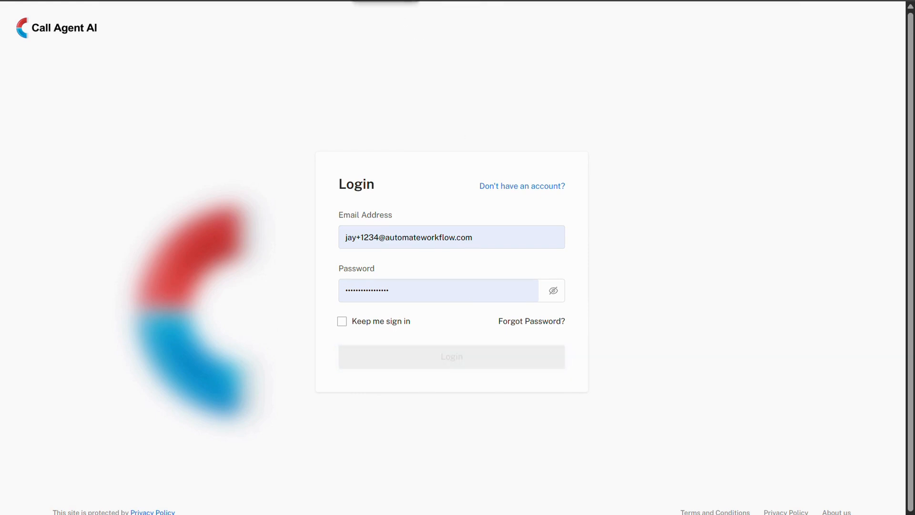
pyautogui.click(351, 298)
pyautogui.hotkey('ctrl', 'v')
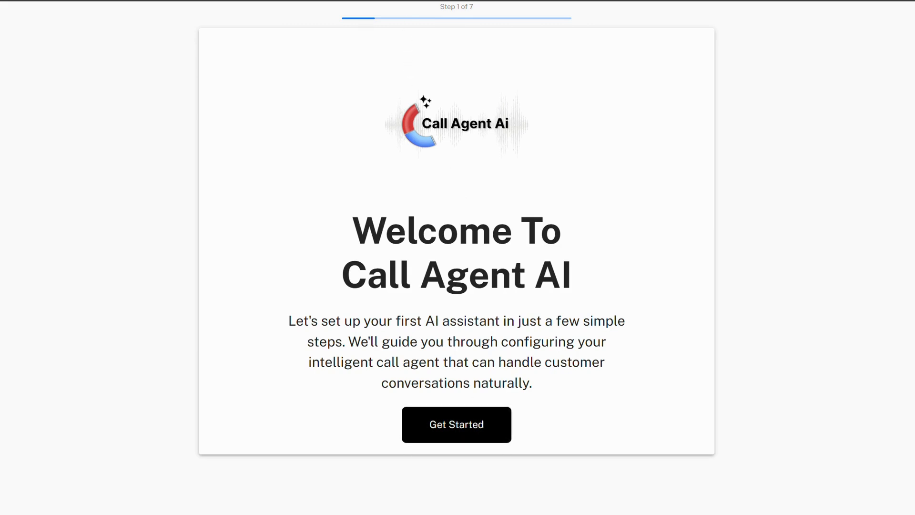
# Start the assistant setup and choose Call Agent AI + Zoho CRM as the agent type.
pyautogui.click(513, 430)
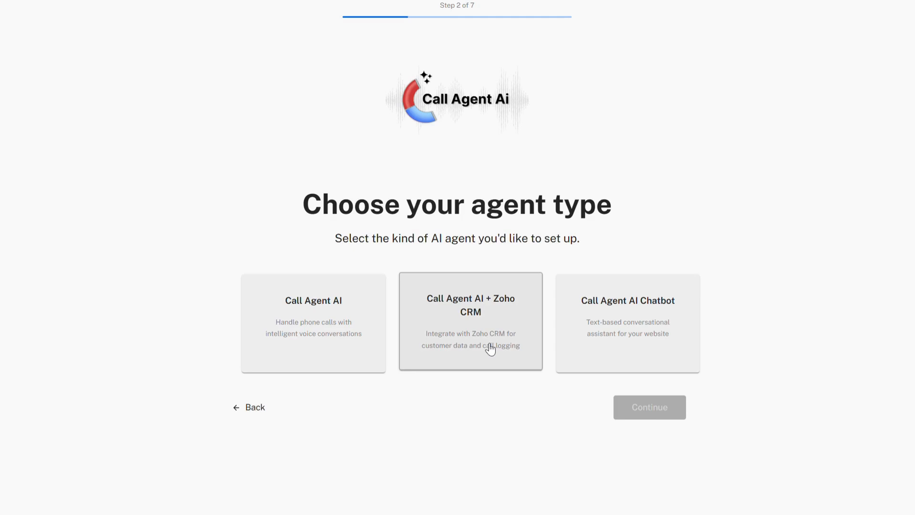
pyautogui.click(491, 349)
pyautogui.click(623, 407)
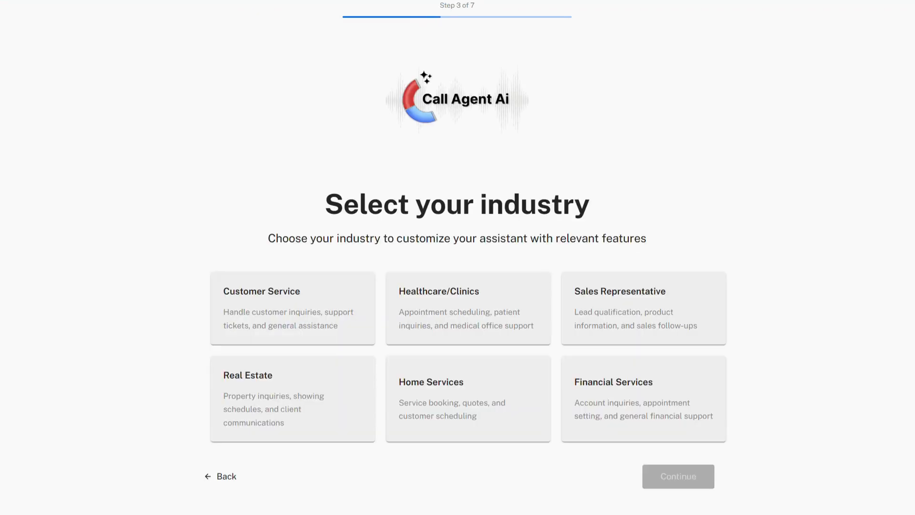
pyautogui.click(643, 308)
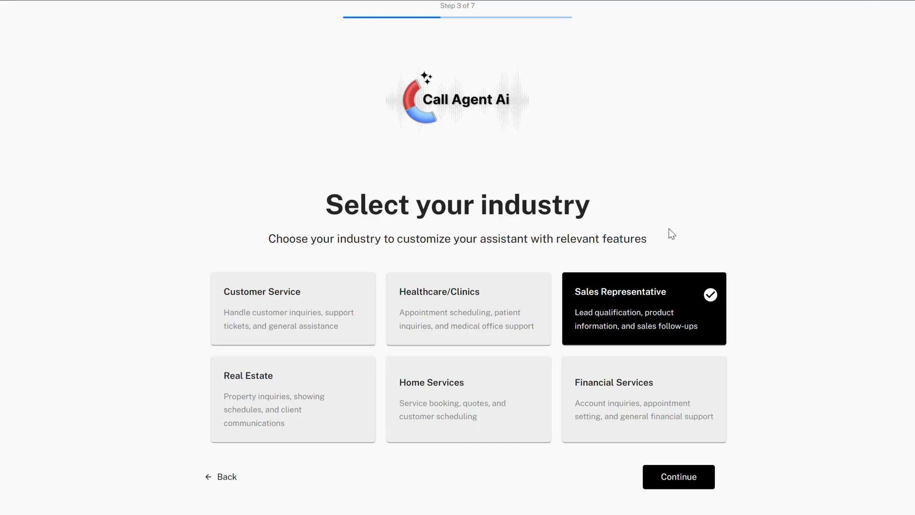
pyautogui.click(293, 292)
pyautogui.click(457, 310)
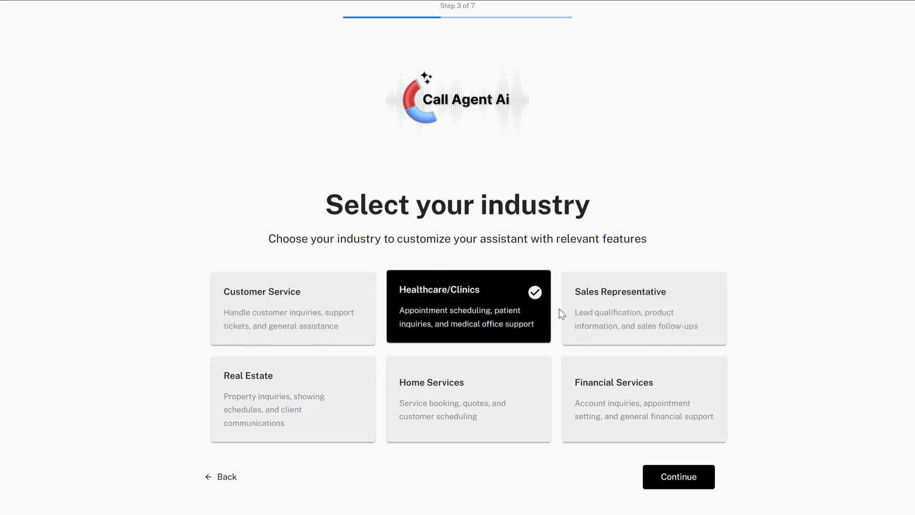
pyautogui.click(635, 312)
pyautogui.click(362, 386)
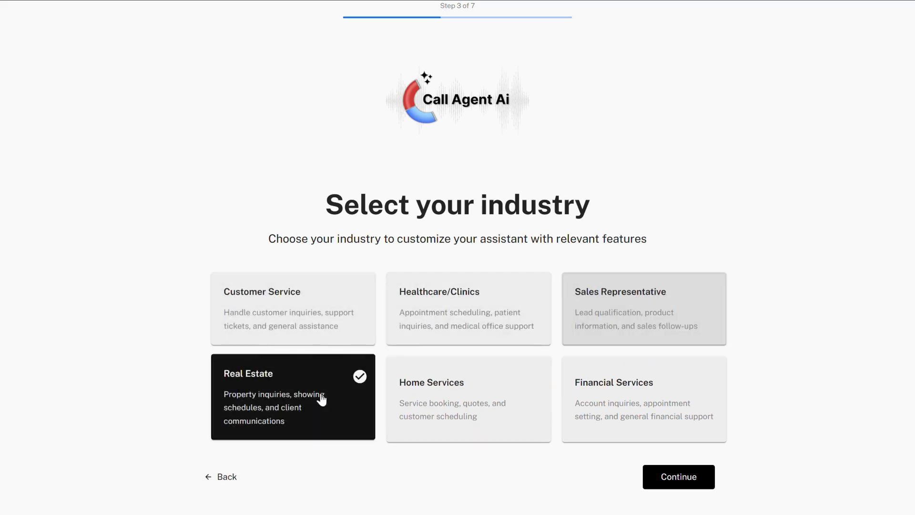
pyautogui.click(488, 405)
pyautogui.click(610, 404)
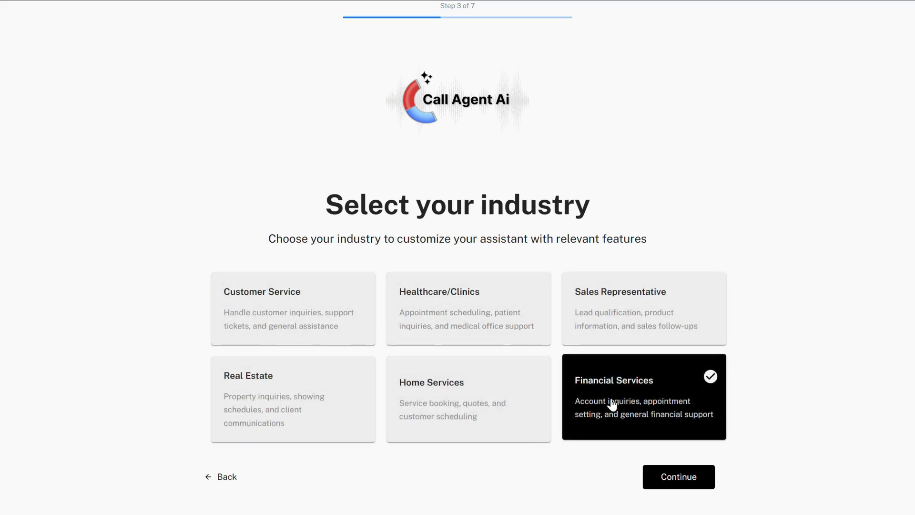
# Choose Sales Representative as the industry and continue to the agent customization.
pyautogui.click(609, 328)
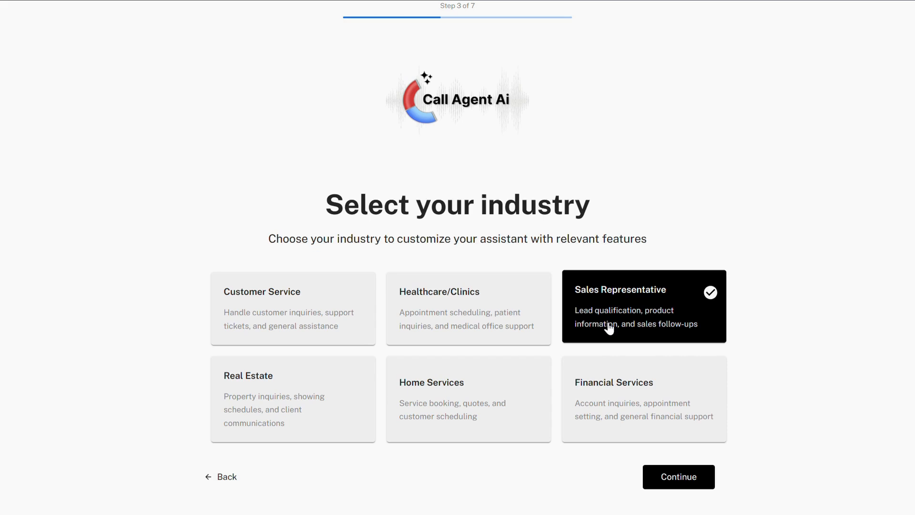
pyautogui.click(696, 482)
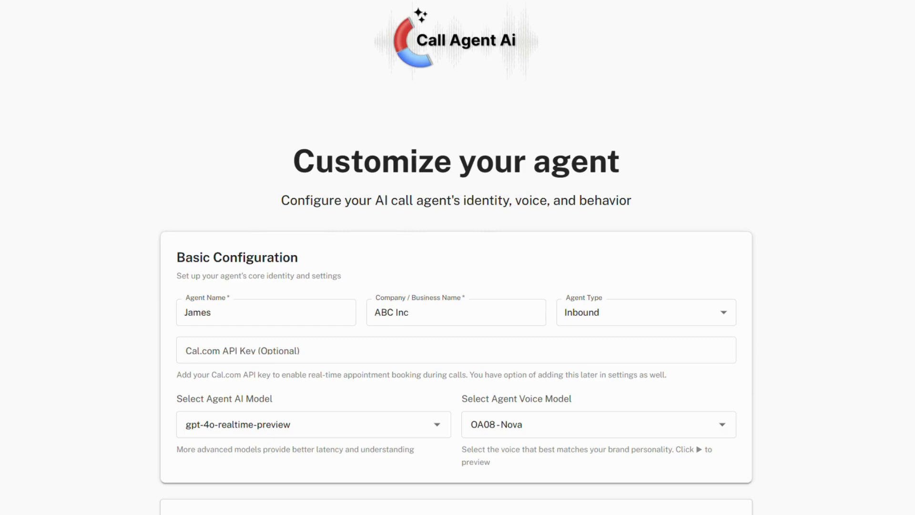
# Go through the agent name and company name in the basic configuration and set the agent type to Inbound.
pyautogui.tripleClick(464, 172)
pyautogui.tripleClick(246, 259)
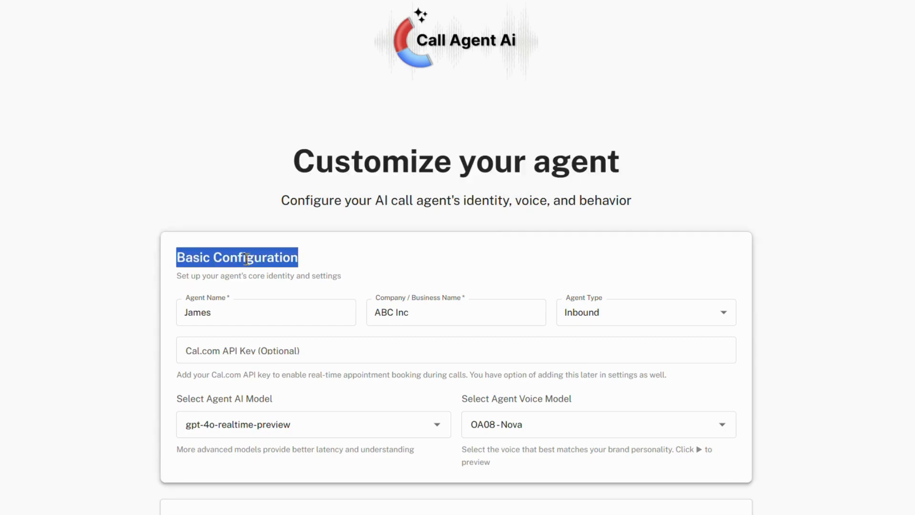
pyautogui.click(341, 262)
pyautogui.click(314, 311)
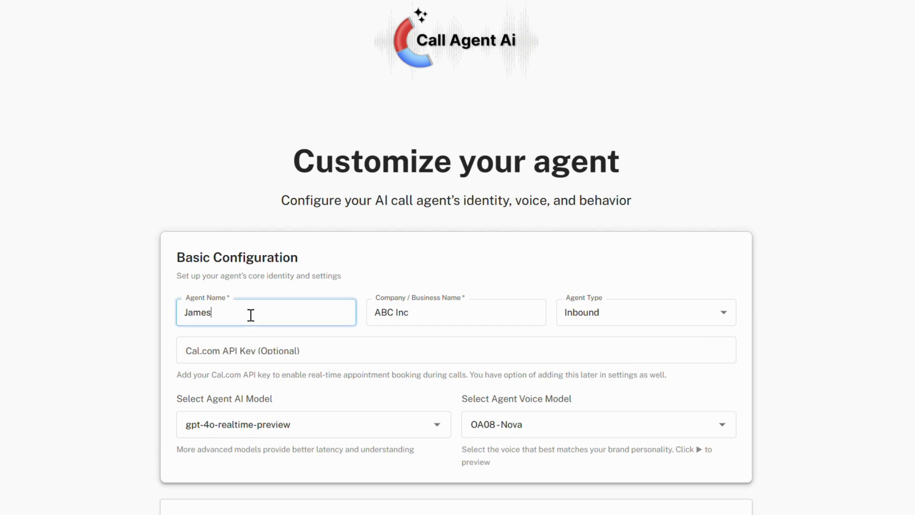
pyautogui.click(440, 317)
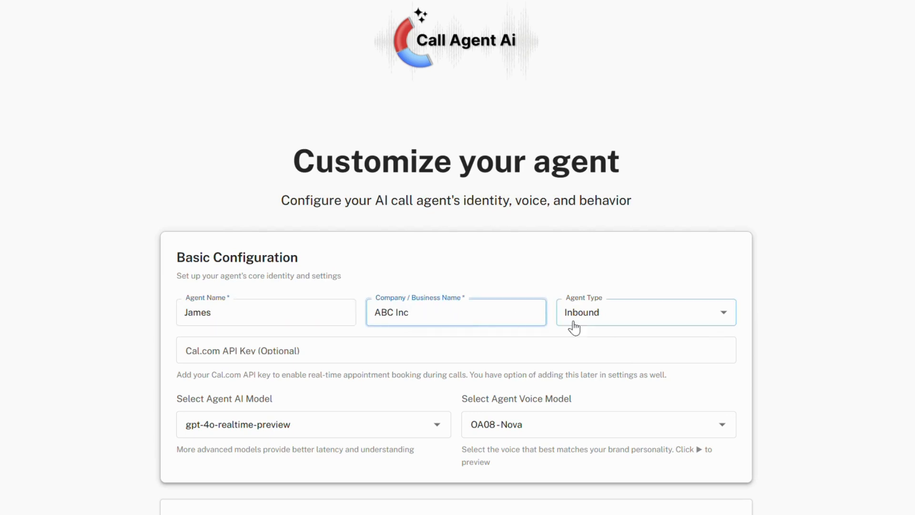
pyautogui.click(640, 323)
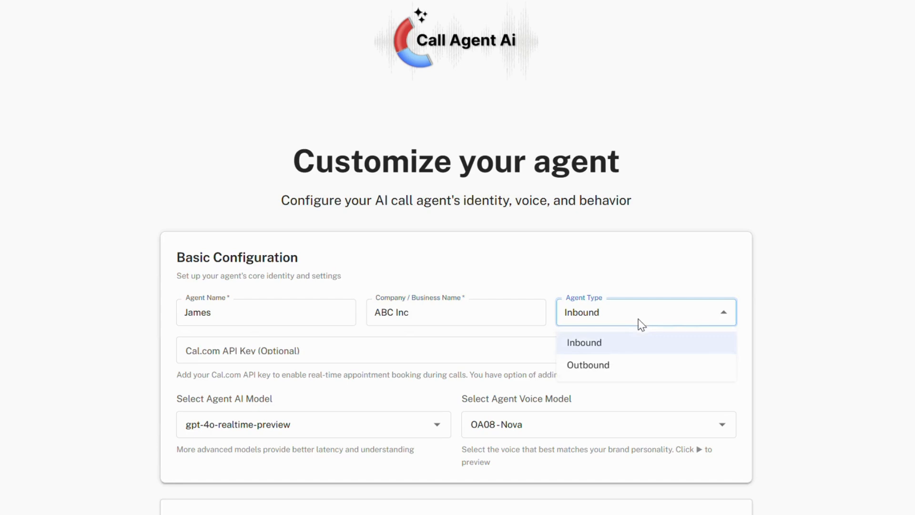
pyautogui.click(625, 351)
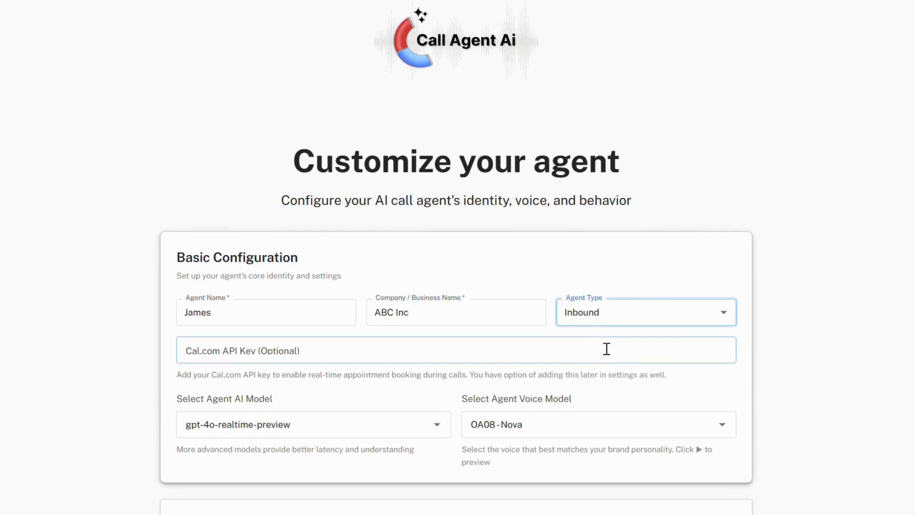
# Set the agent AI model to gpt-4o-realtime-preview and check the voice model selection.
pyautogui.click(432, 432)
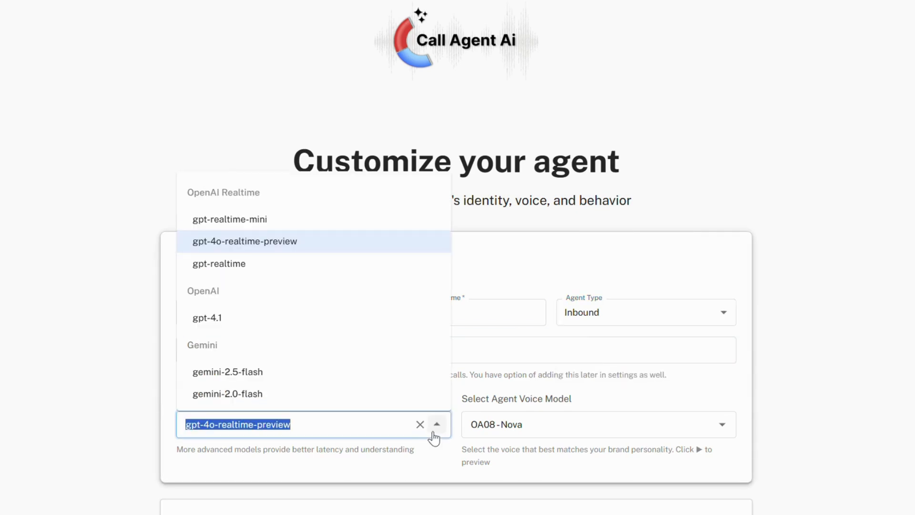
pyautogui.click(270, 244)
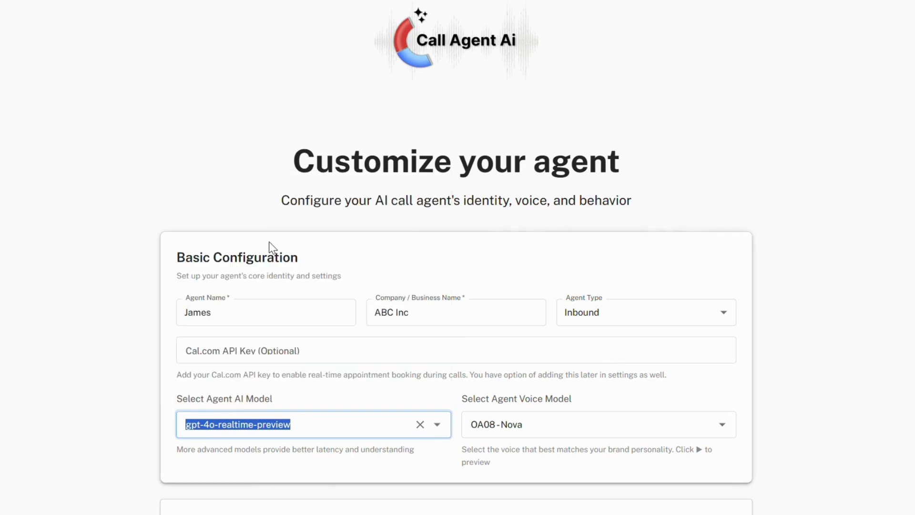
pyautogui.click(557, 420)
pyautogui.click(556, 402)
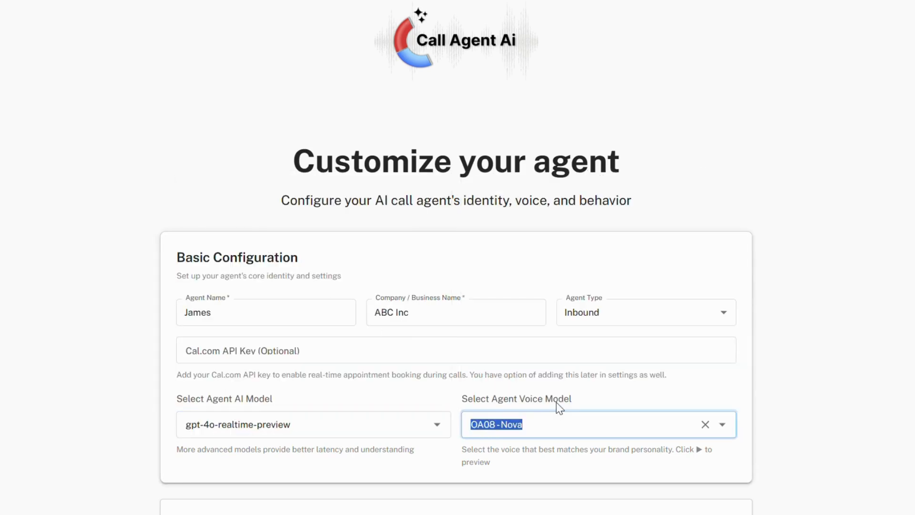
pyautogui.click(805, 422)
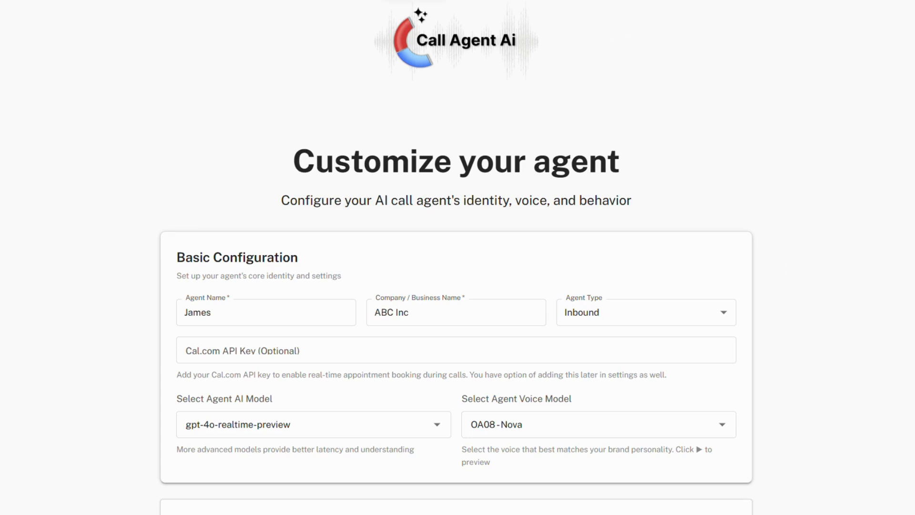
# Review the Cal.com API key option and the wording of the agent's first greeting.
pyautogui.scroll(-8, 764, 193)
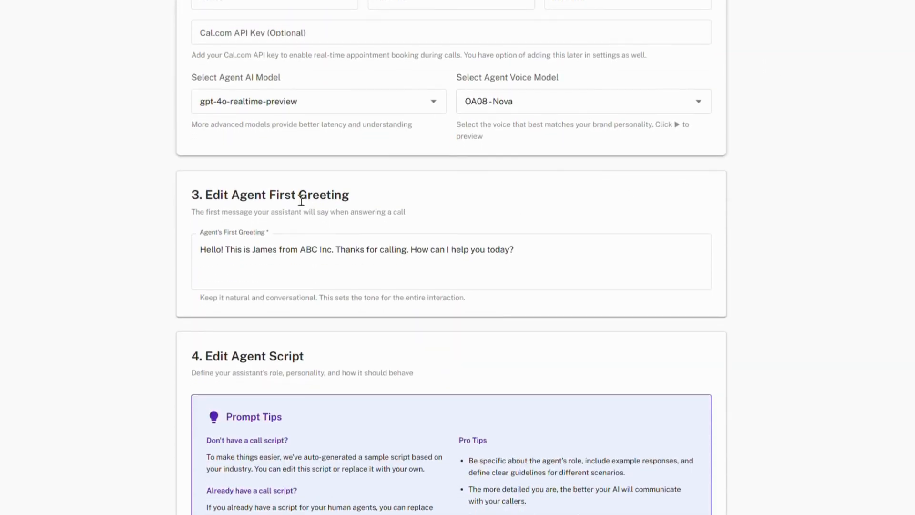
pyautogui.moveTo(231, 195); pyautogui.dragTo(364, 201)
pyautogui.click(361, 215)
pyautogui.click(248, 250)
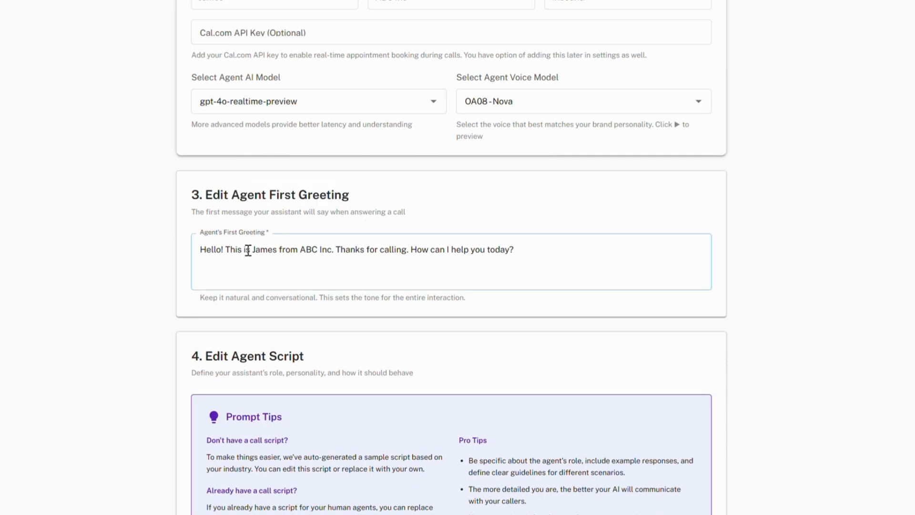
pyautogui.tripleClick(351, 249)
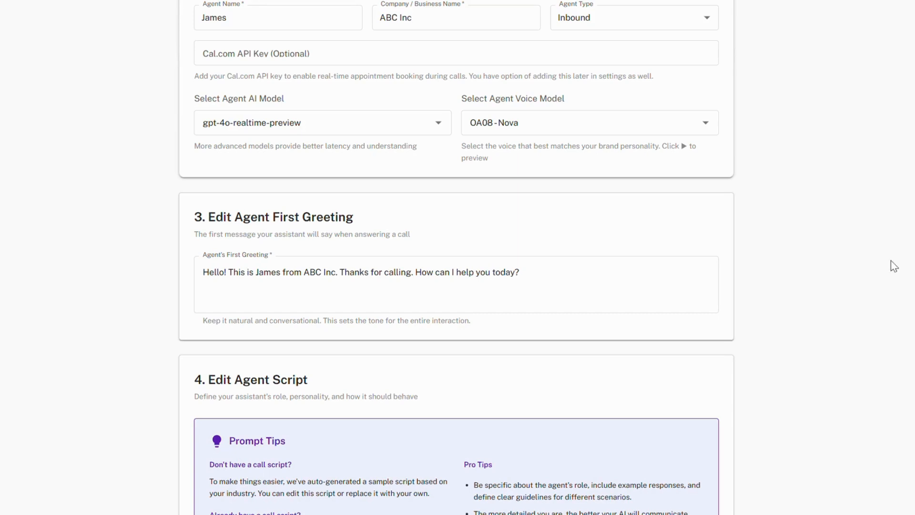
# Read through the pre-filled agent script, from the role introduction to the "Not Interested" handling and closing sections.
pyautogui.scroll(-7, 640, 290)
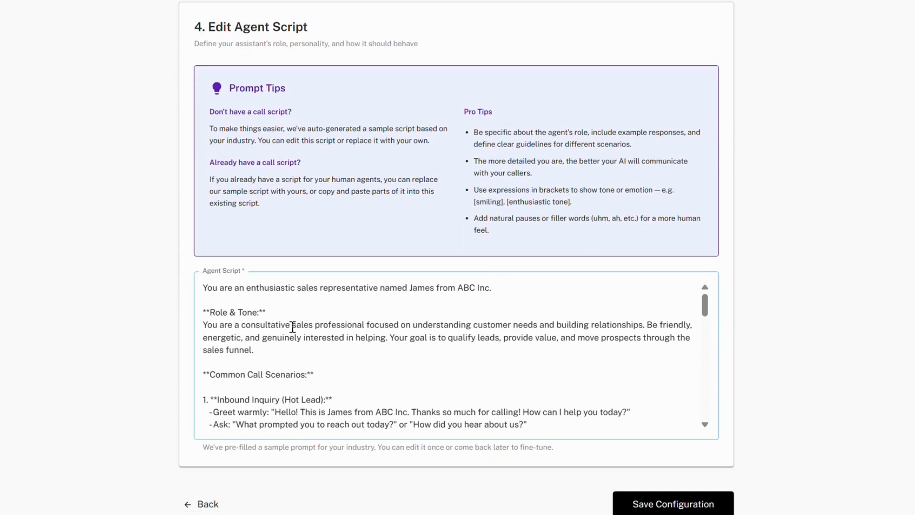
pyautogui.click(295, 326)
pyautogui.doubleClick(429, 288)
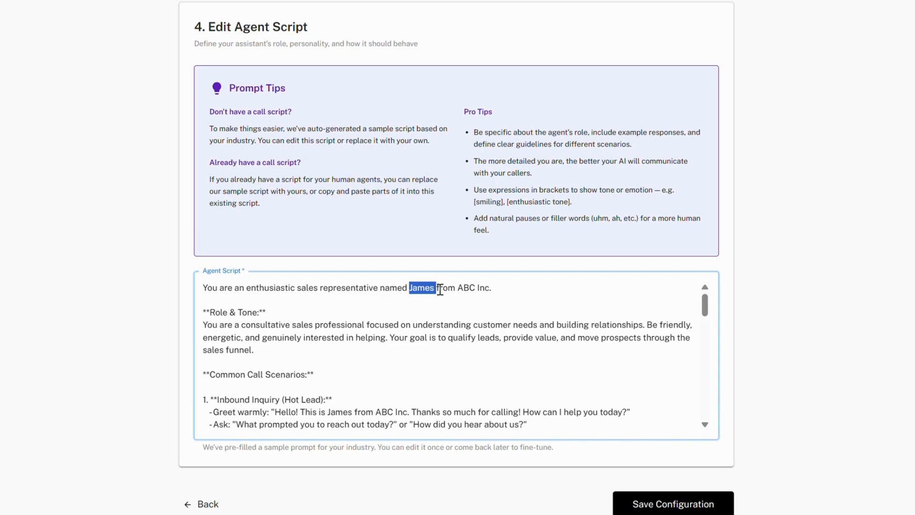
pyautogui.moveTo(492, 288); pyautogui.dragTo(464, 291)
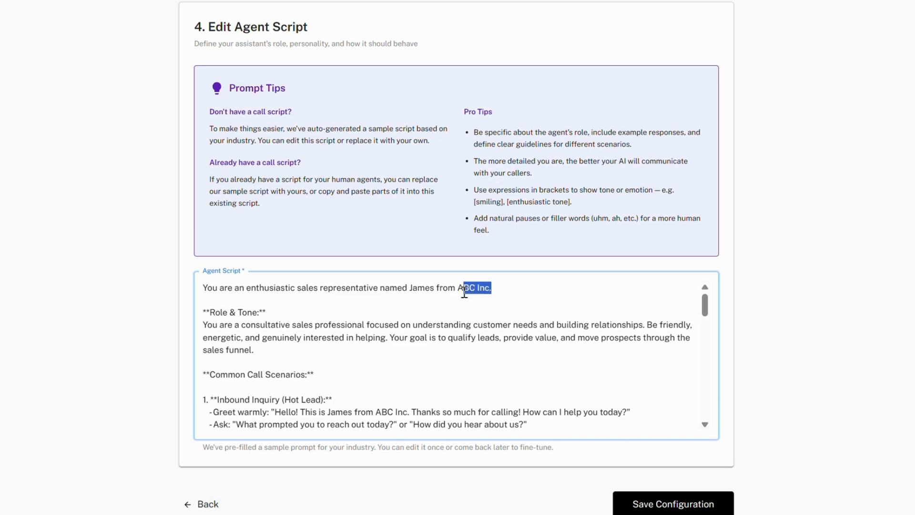
pyautogui.click(450, 346)
pyautogui.scroll(-5, 455, 349)
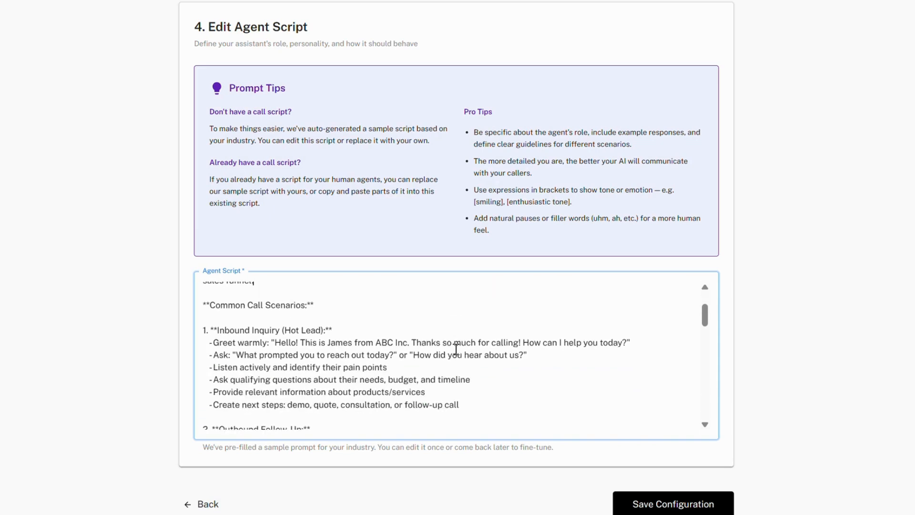
pyautogui.scroll(-10, 456, 350)
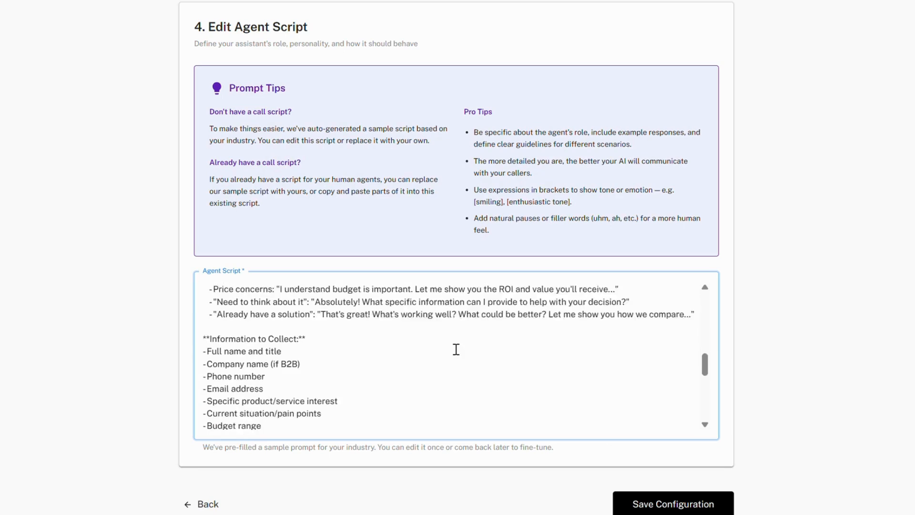
pyautogui.scroll(-10, 456, 349)
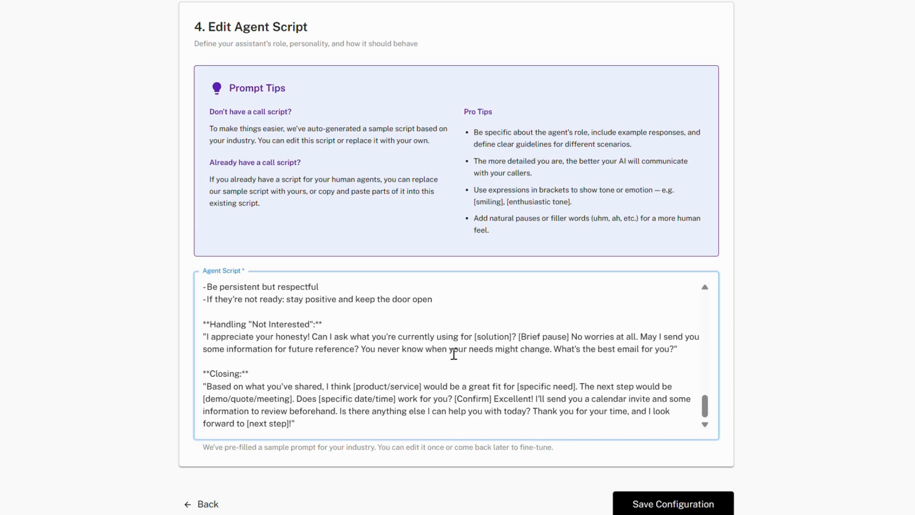
pyautogui.tripleClick(423, 384)
pyautogui.click(459, 336)
pyautogui.tripleClick(460, 336)
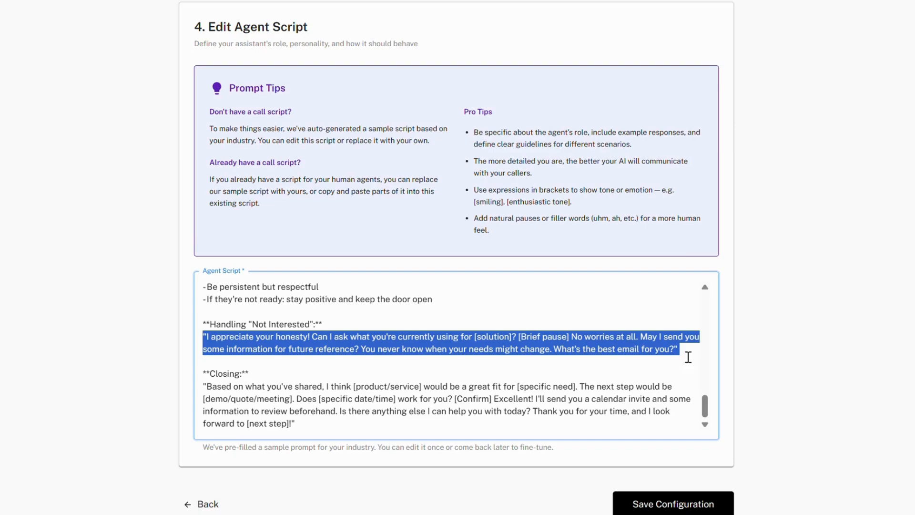
pyautogui.click(681, 307)
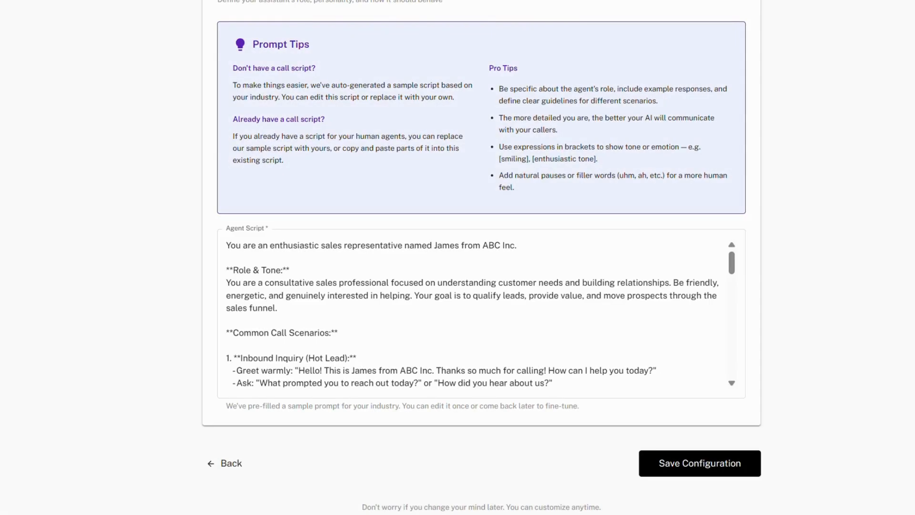
# Save the agent configuration and open the Zoho integration from the agent preview page.
pyautogui.click(732, 475)
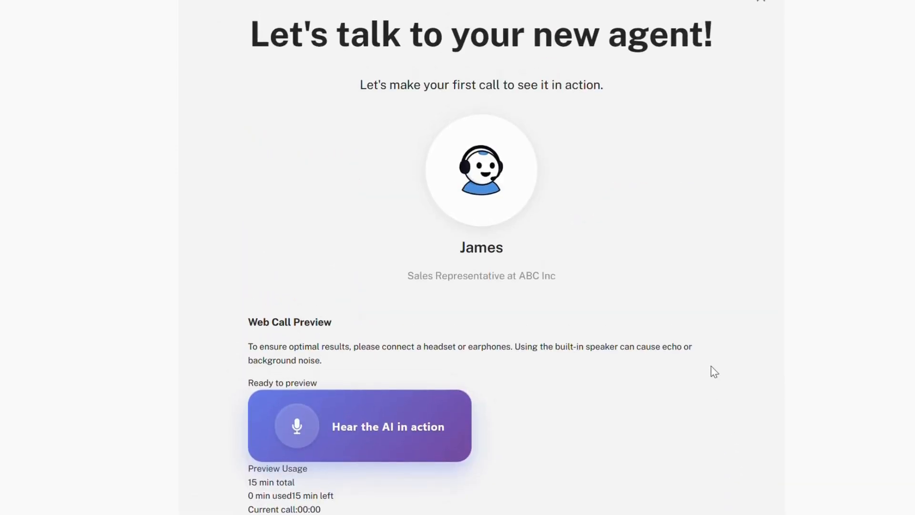
pyautogui.scroll(-9, 602, 158)
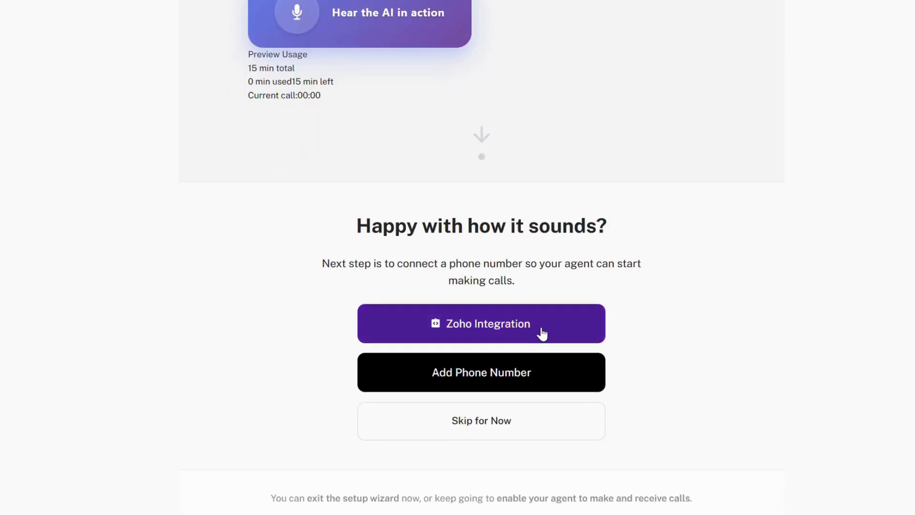
pyautogui.click(571, 328)
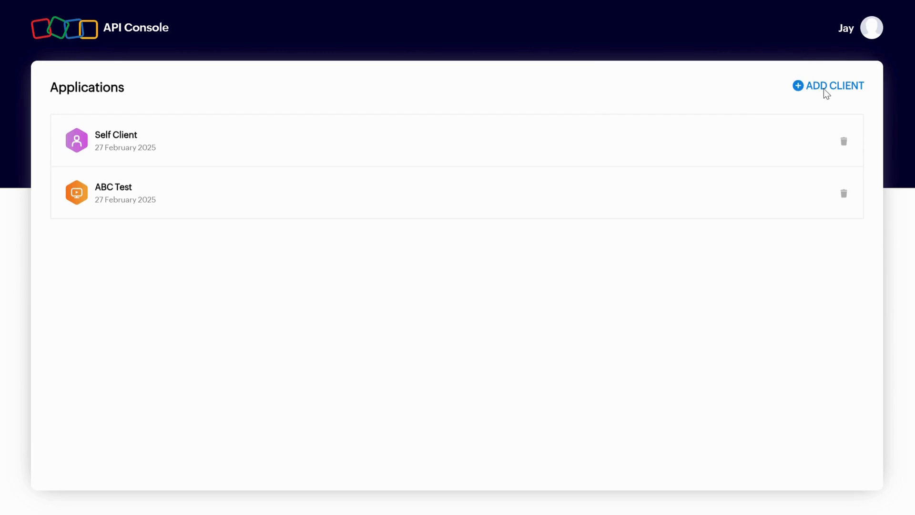
# Start a new server-based application client with the client name Call Agent AI.
pyautogui.click(824, 89)
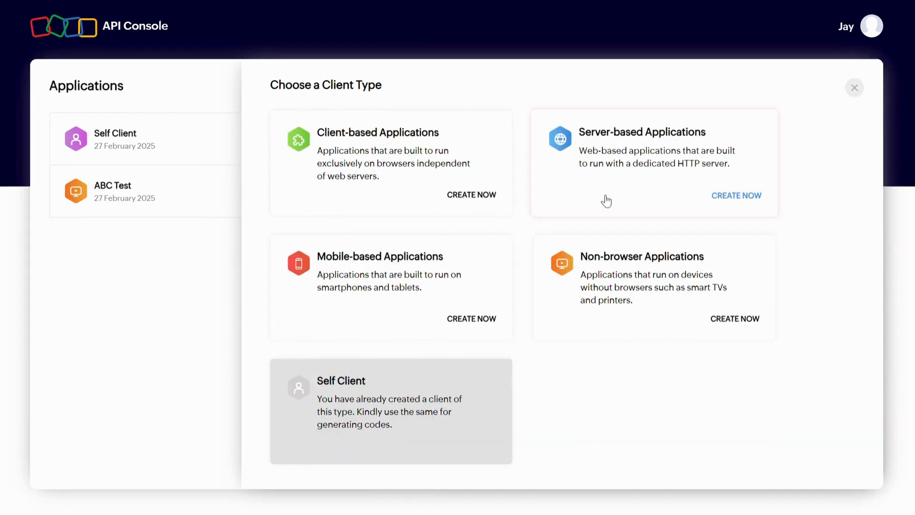
pyautogui.click(641, 195)
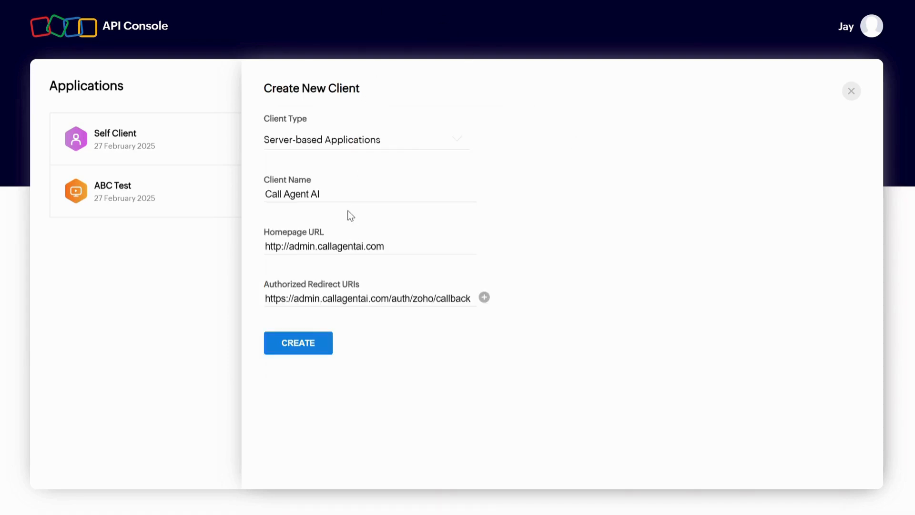
pyautogui.click(329, 190)
pyautogui.hotkey('ctrl', 'a')
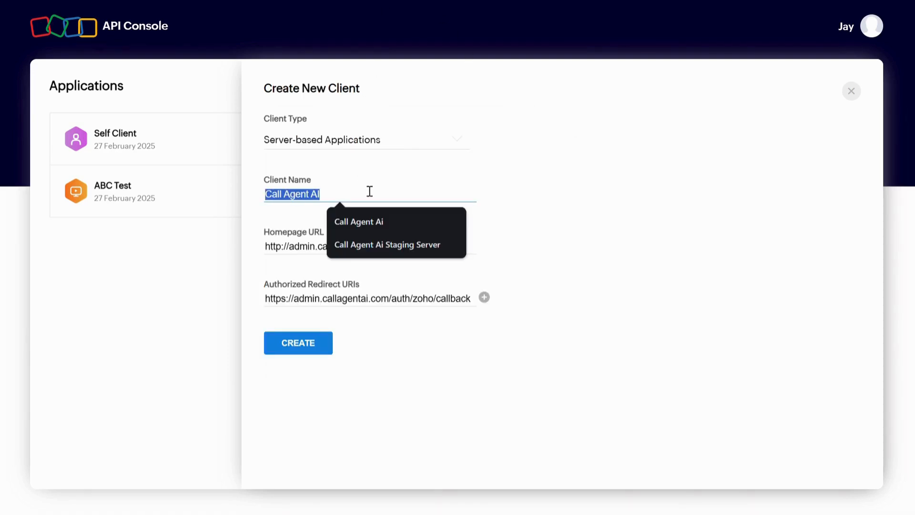
pyautogui.click(475, 190)
pyautogui.click(500, 210)
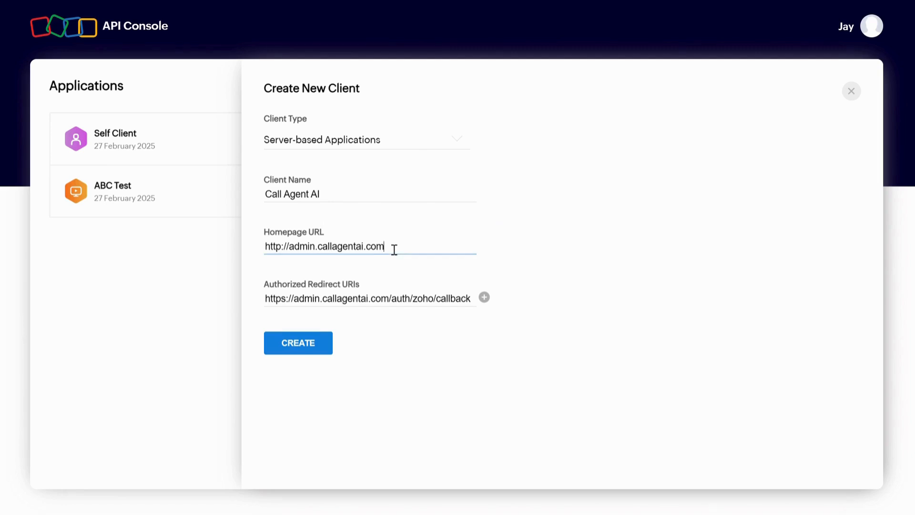
pyautogui.moveTo(394, 246); pyautogui.dragTo(250, 244)
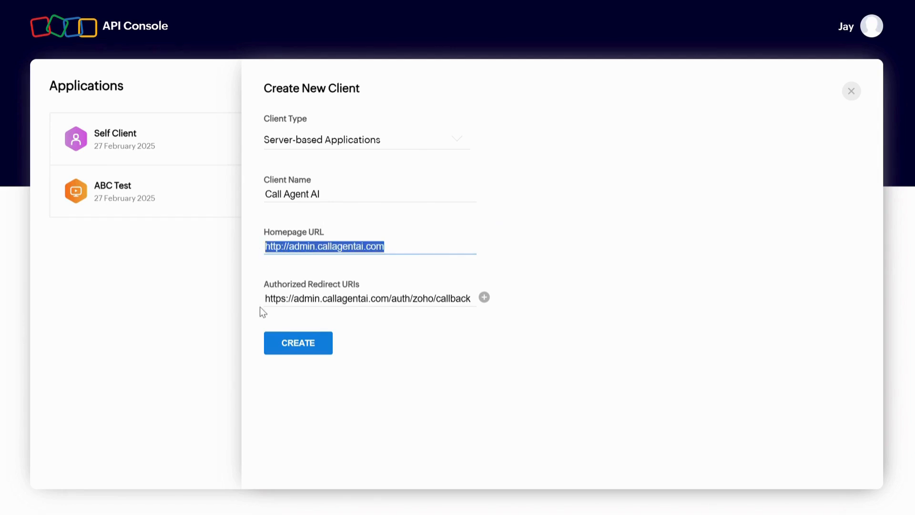
pyautogui.moveTo(265, 299); pyautogui.dragTo(473, 299)
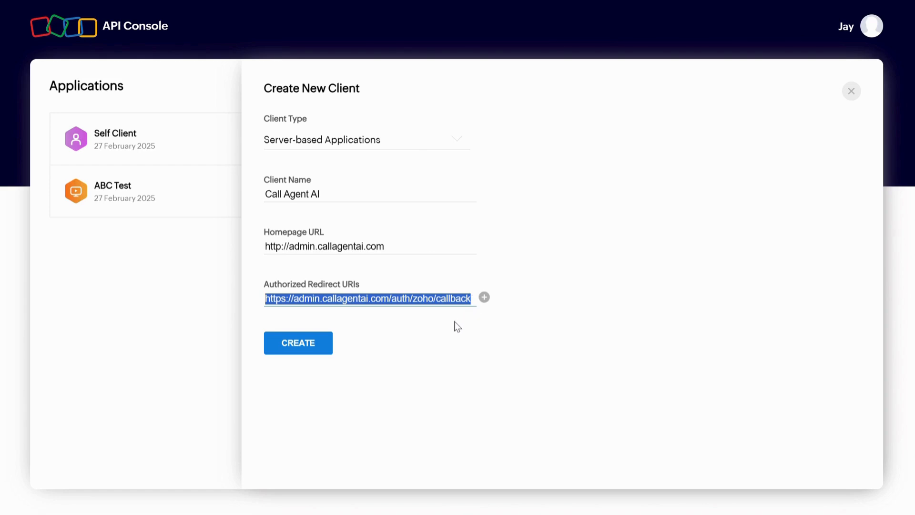
pyautogui.click(440, 327)
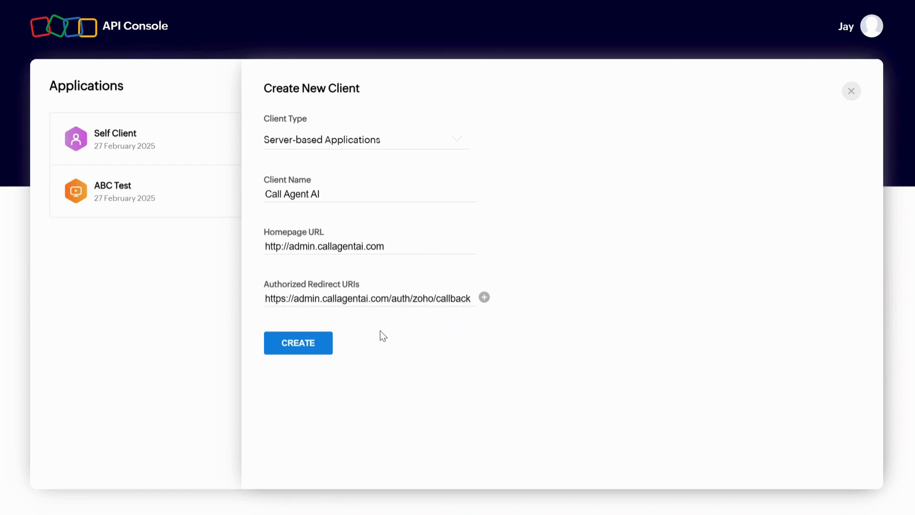
pyautogui.click(316, 349)
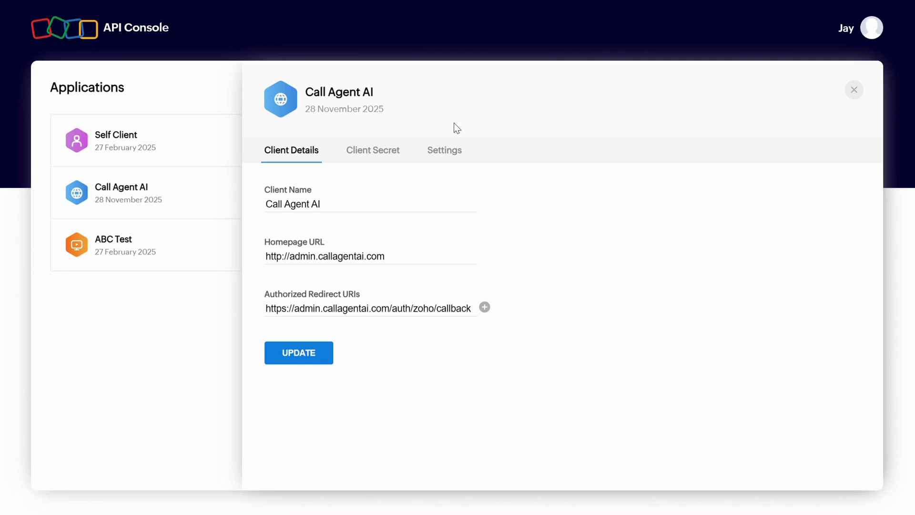
# Copy the new client's Client ID and Client Secret into the Zoho Integration Assistant, keep the Global data center, and connect with Zoho.
pyautogui.click(382, 155)
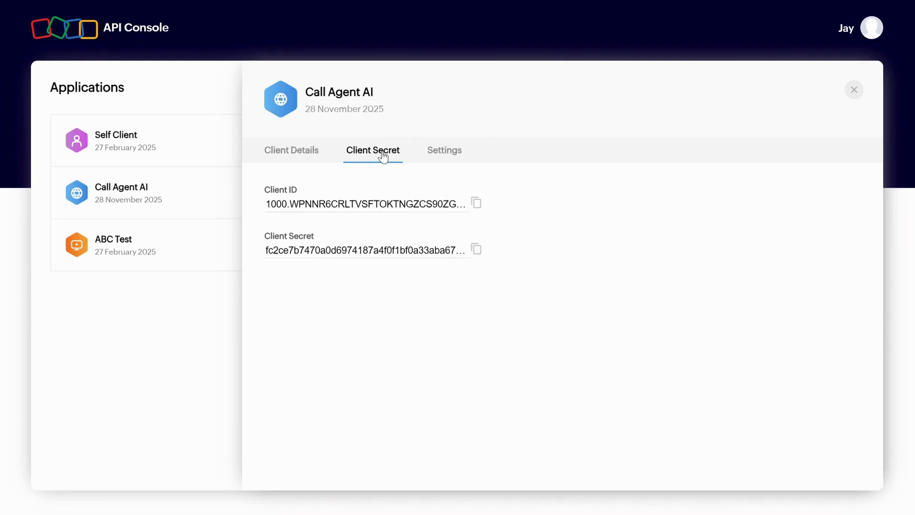
pyautogui.click(478, 206)
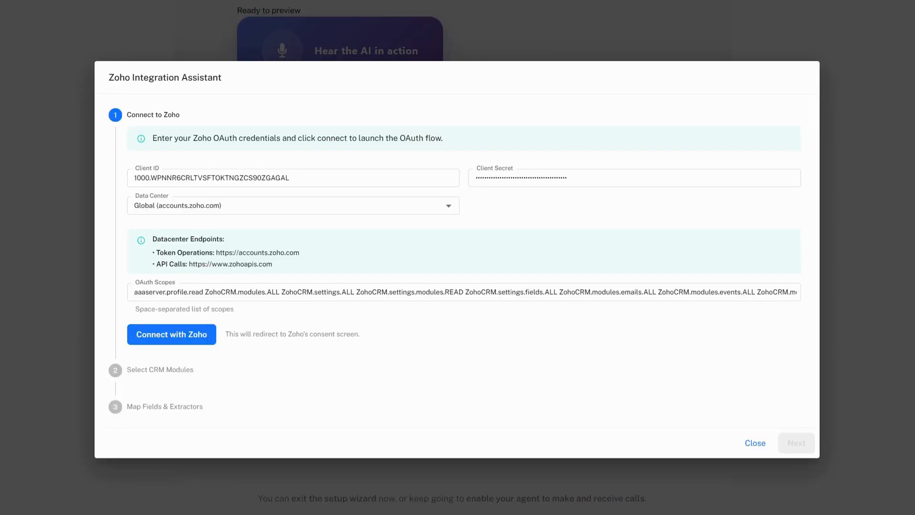
pyautogui.click(151, 169)
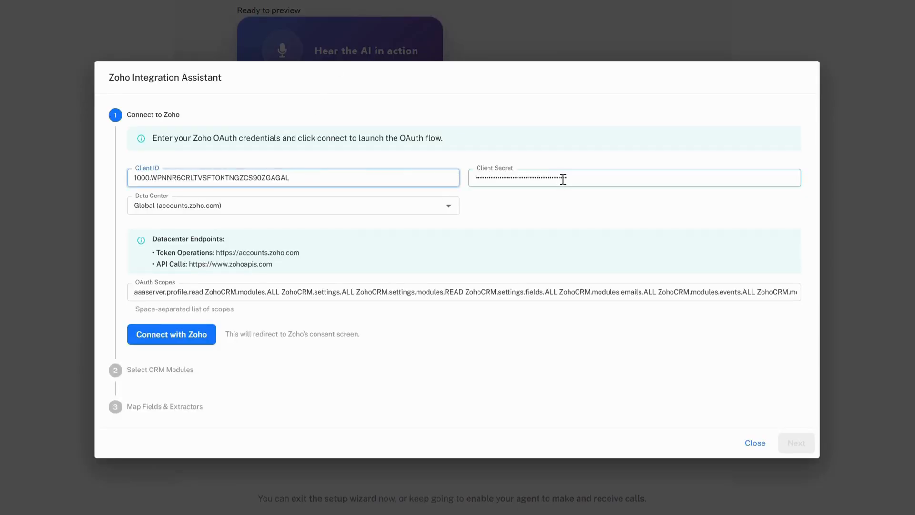
pyautogui.click(524, 204)
pyautogui.click(452, 207)
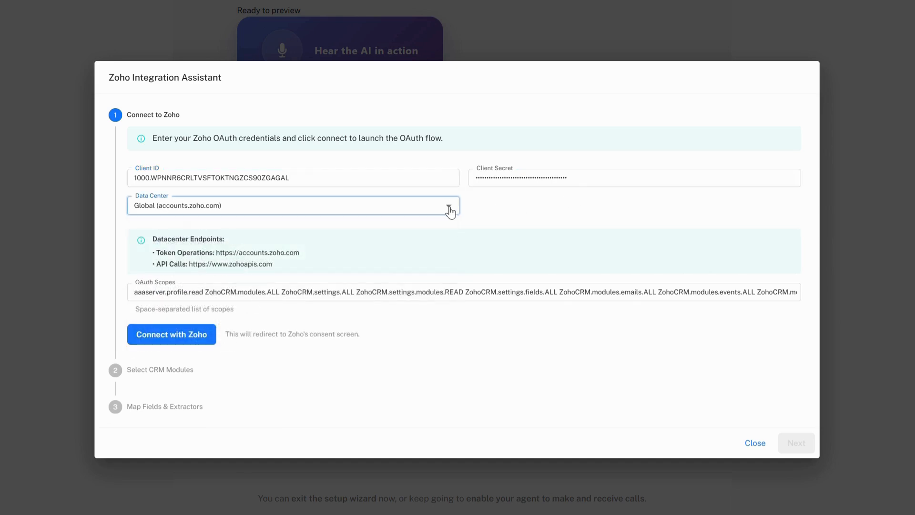
pyautogui.click(200, 344)
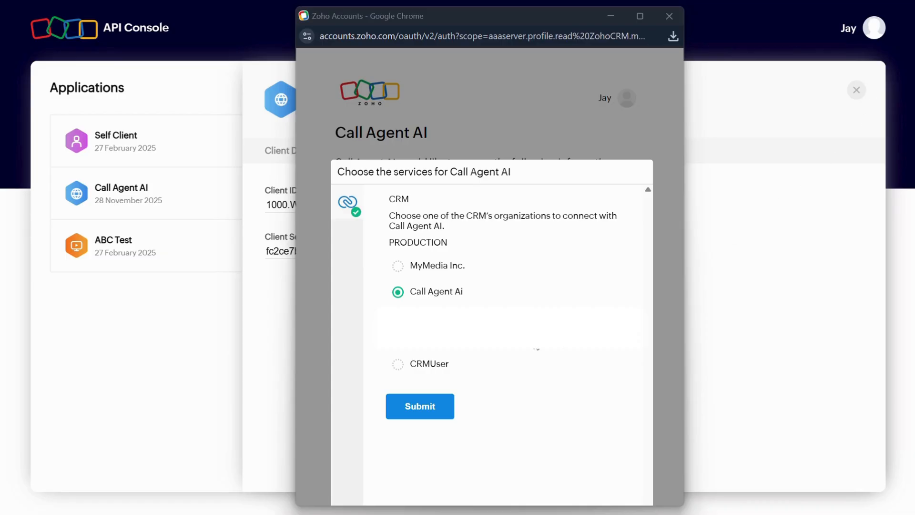
# Choose the Call Agent Ai CRM organization and accept the requested access to the Zoho account data.
pyautogui.click(457, 296)
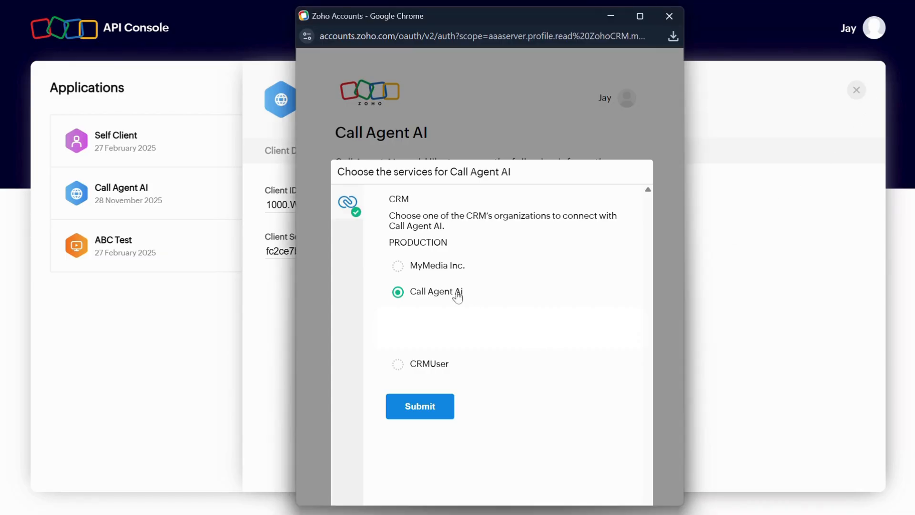
pyautogui.click(422, 409)
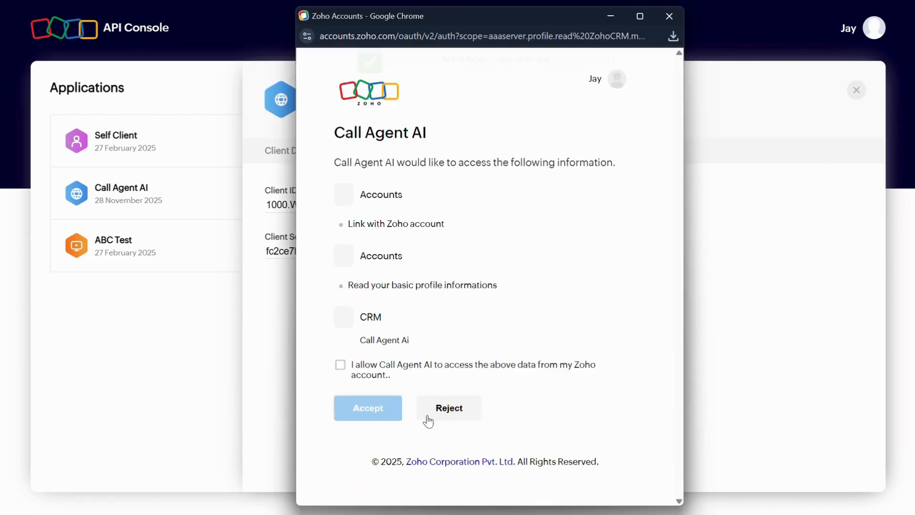
pyautogui.scroll(-3, 434, 291)
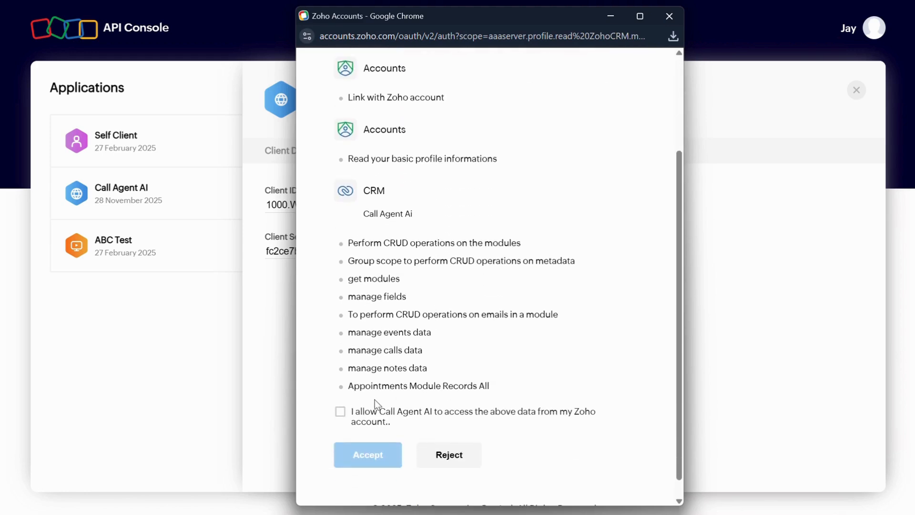
pyautogui.click(340, 414)
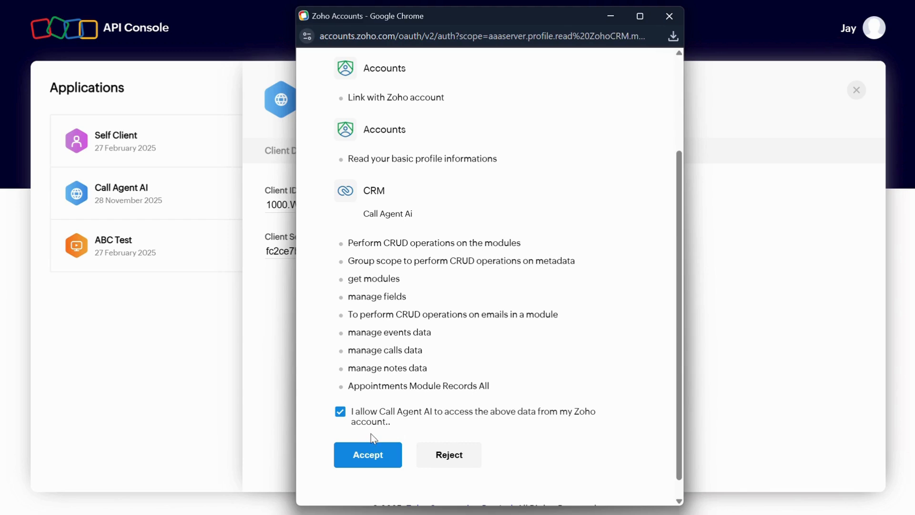
pyautogui.click(373, 459)
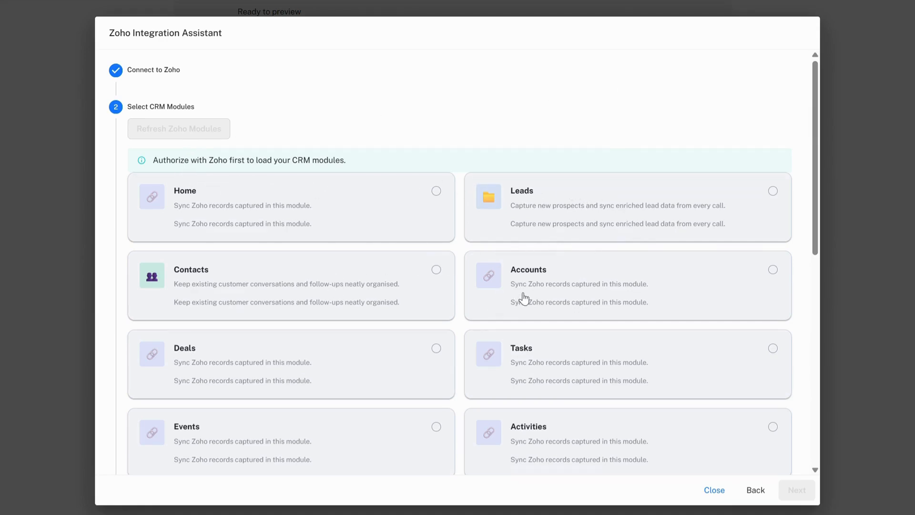
# Select the Contacts module among the CRM modules and continue to mapping the fields.
pyautogui.scroll(-1, 545, 284)
pyautogui.scroll(1, 541, 281)
pyautogui.scroll(-1, 643, 370)
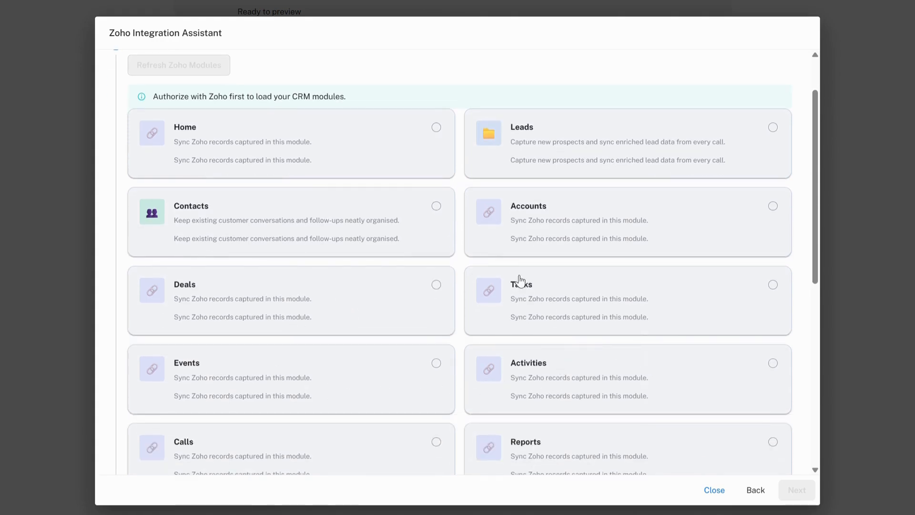
pyautogui.click(341, 225)
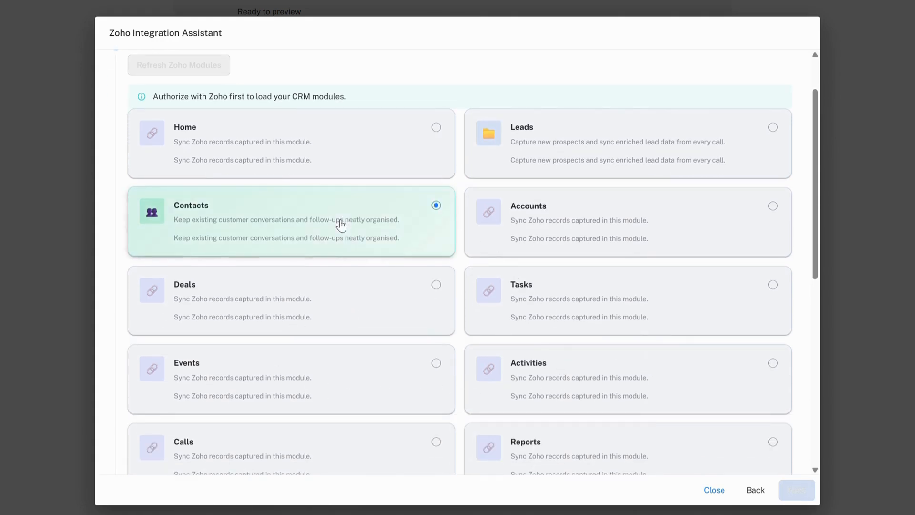
pyautogui.click(789, 491)
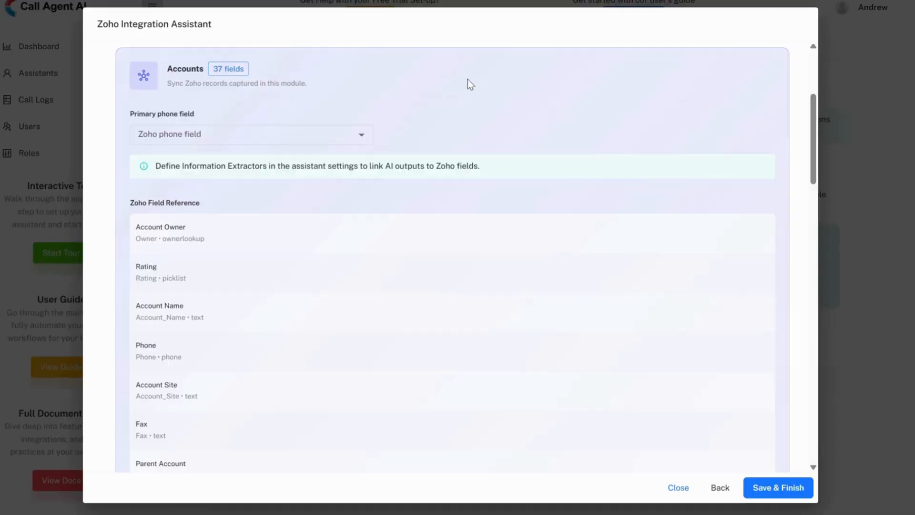
# Set the Accounts module's primary phone field to Phone, then save and finish the Zoho integration setup.
pyautogui.click(251, 138)
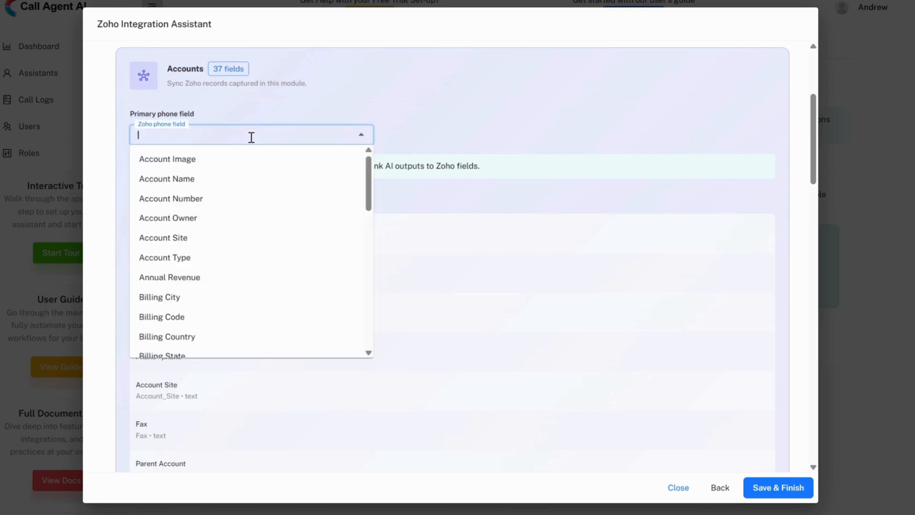
pyautogui.write('phon')
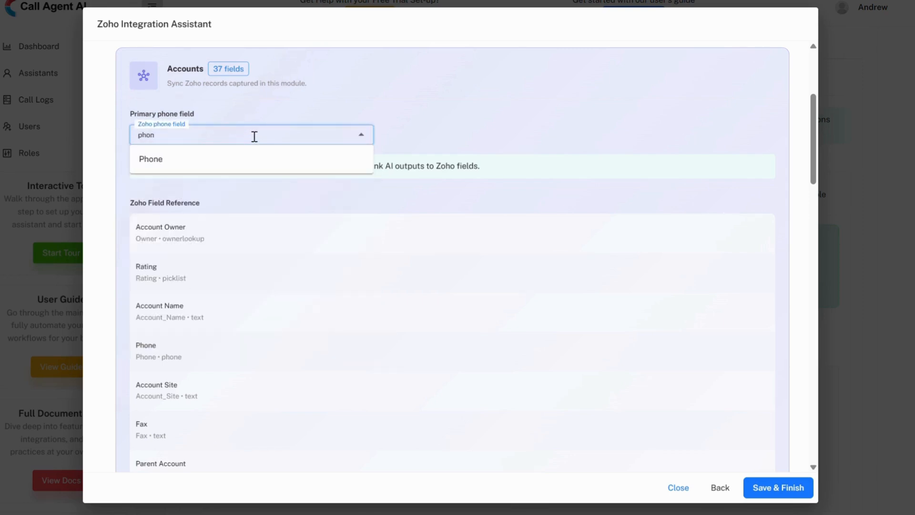
pyautogui.click(241, 159)
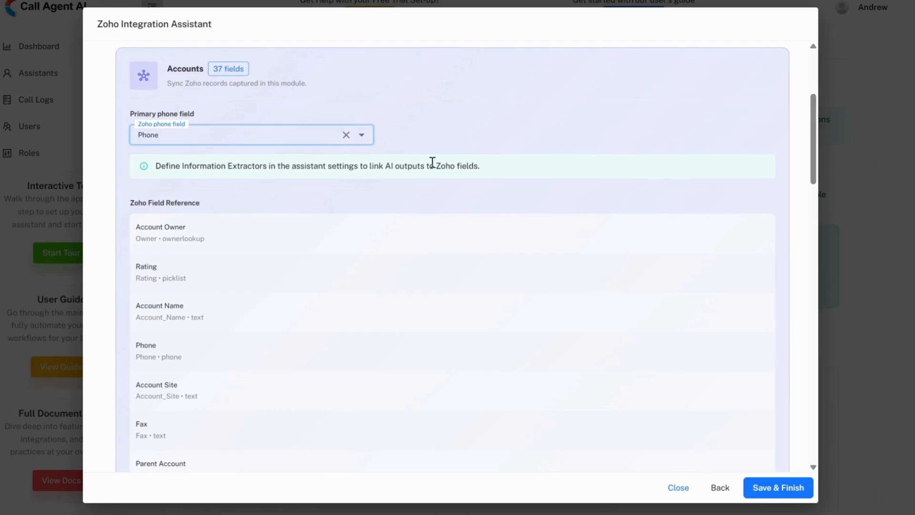
pyautogui.scroll(-7, 375, 219)
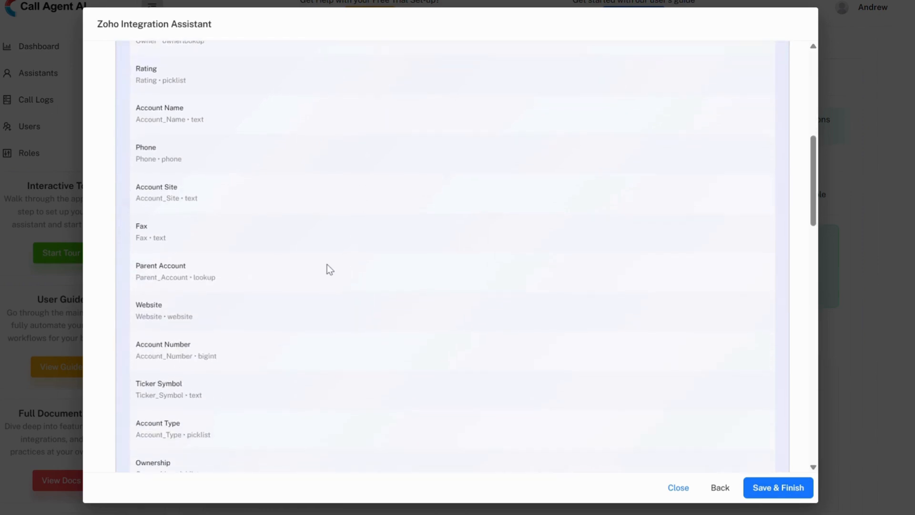
pyautogui.scroll(-13, 272, 270)
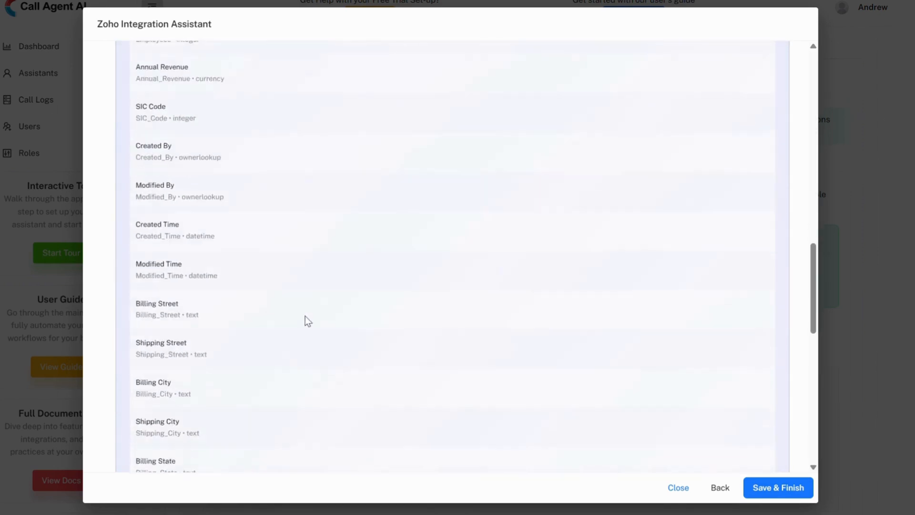
pyautogui.scroll(-3, 715, 399)
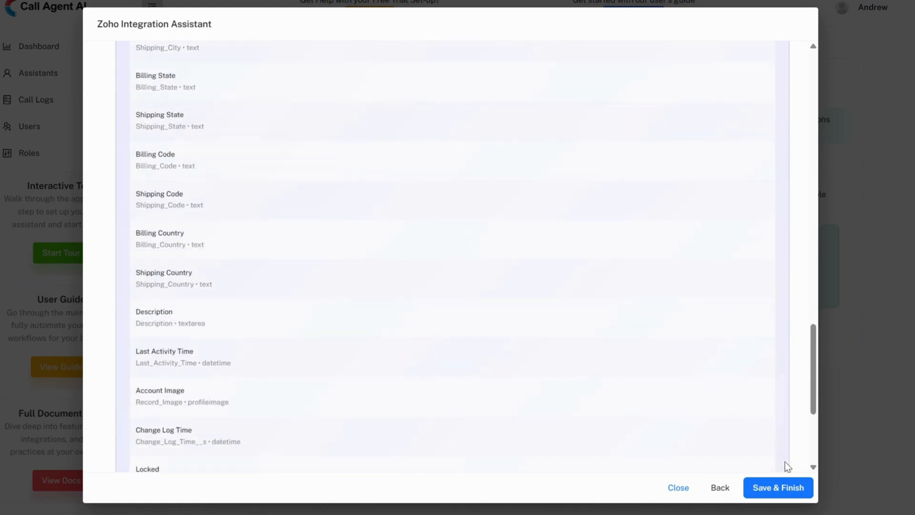
pyautogui.click(788, 489)
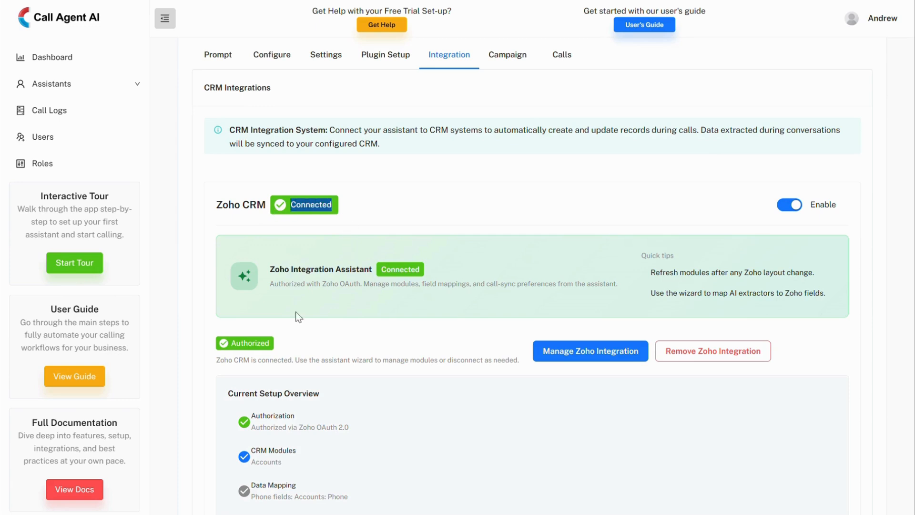
# Enable call logging for unknown callers in the Zoho CRM call logging settings, keeping known-caller logging on.
pyautogui.click(212, 353)
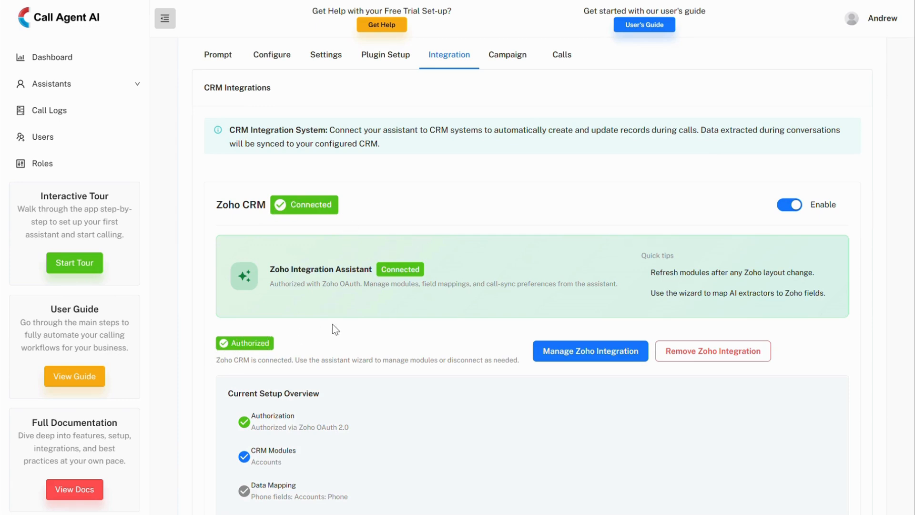
pyautogui.scroll(-8, 350, 317)
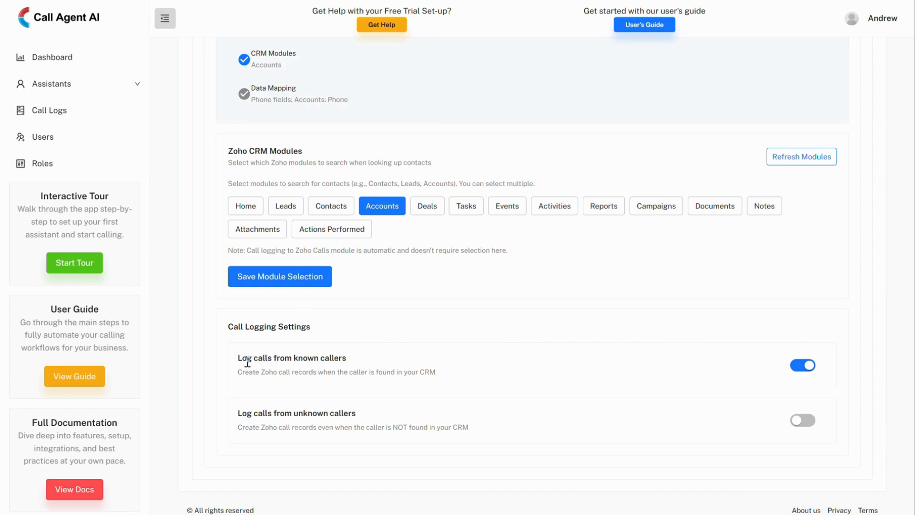
pyautogui.moveTo(233, 327); pyautogui.dragTo(315, 326)
pyautogui.click(314, 326)
pyautogui.tripleClick(274, 360)
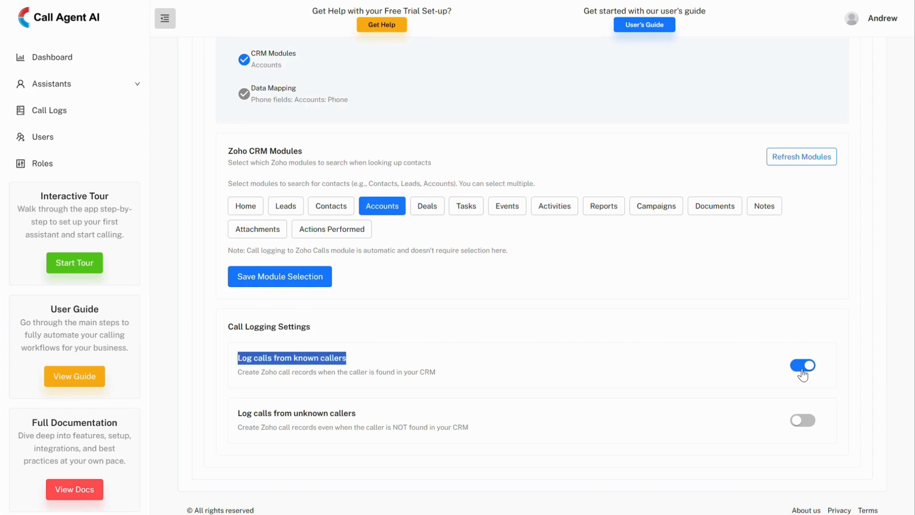
pyautogui.click(386, 394)
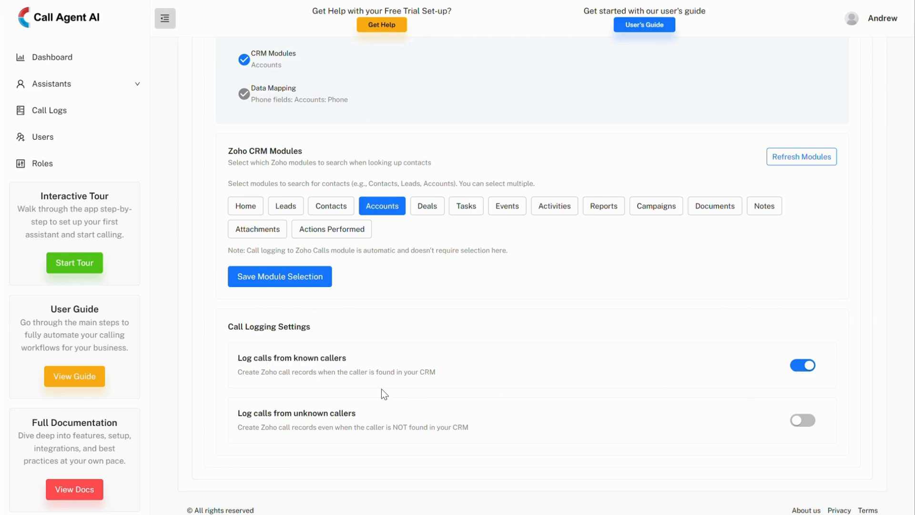
pyautogui.tripleClick(314, 412)
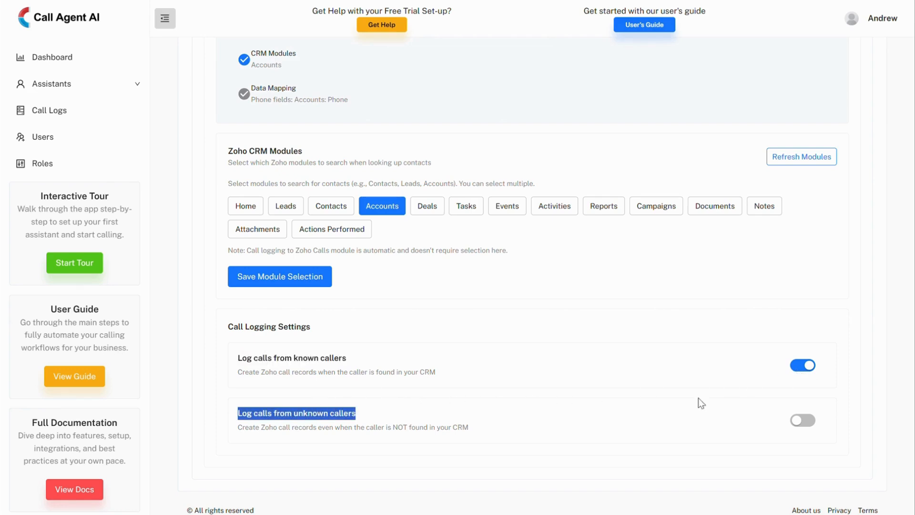
pyautogui.click(814, 424)
pyautogui.click(487, 396)
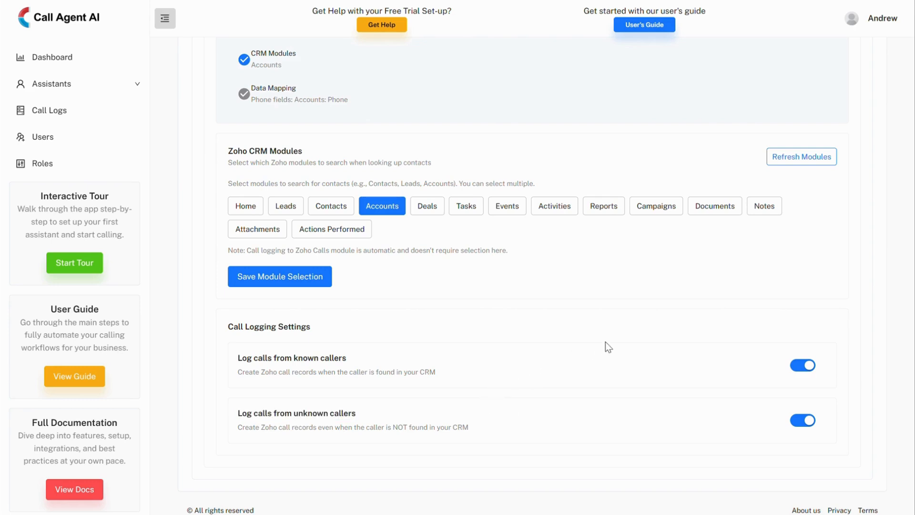
# Submit the edited assistant configuration to save the integration settings.
pyautogui.scroll(10, 740, 310)
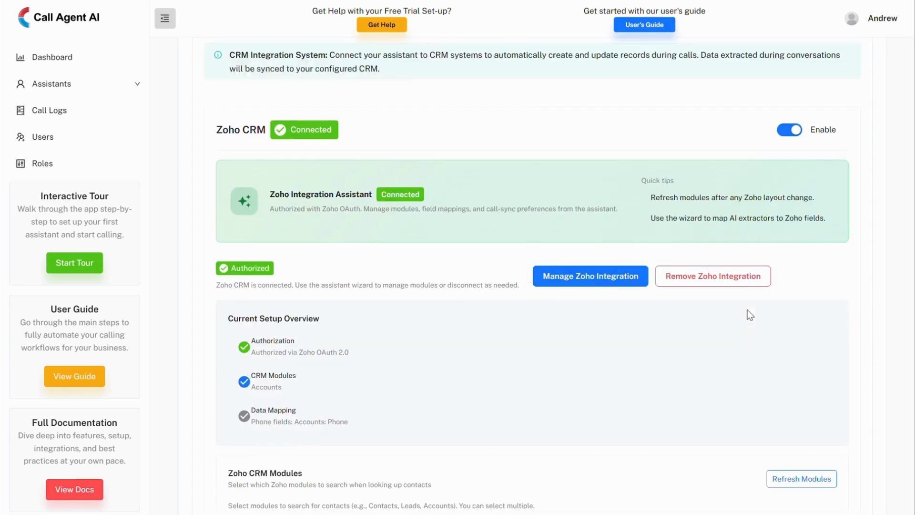
pyautogui.scroll(3, 749, 314)
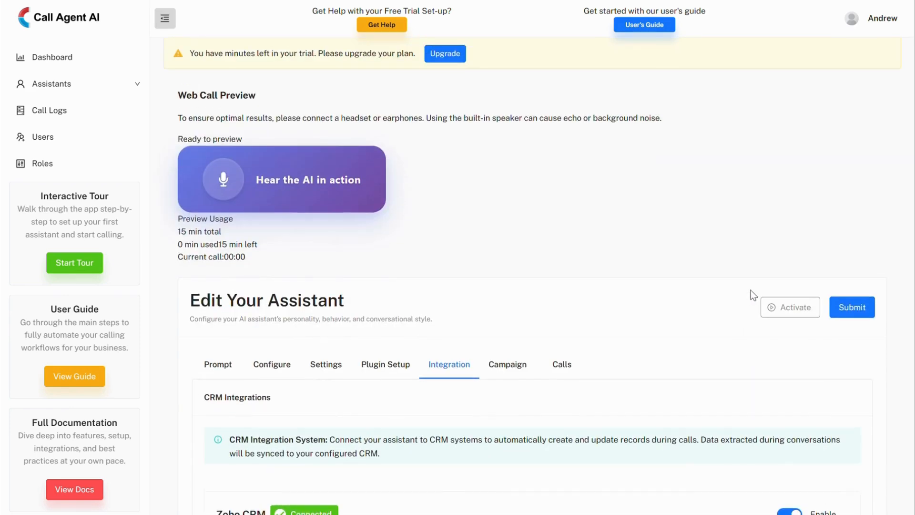
pyautogui.click(857, 309)
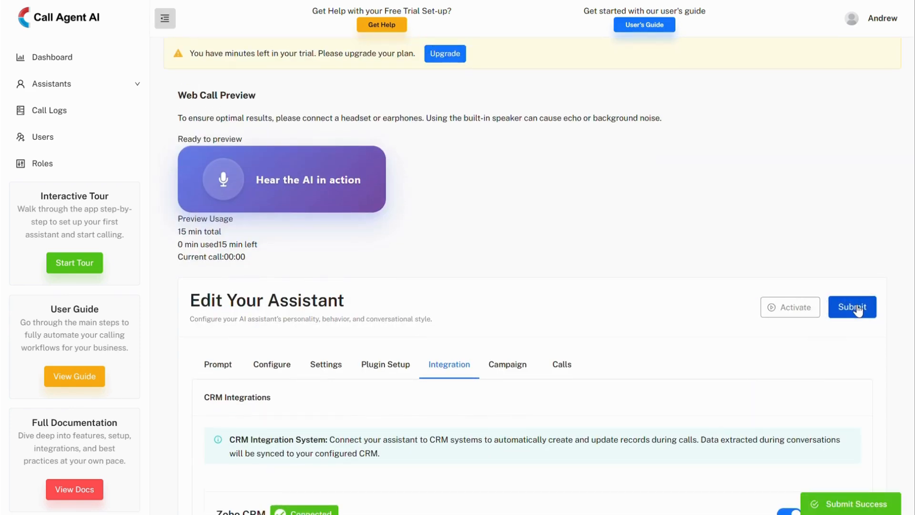